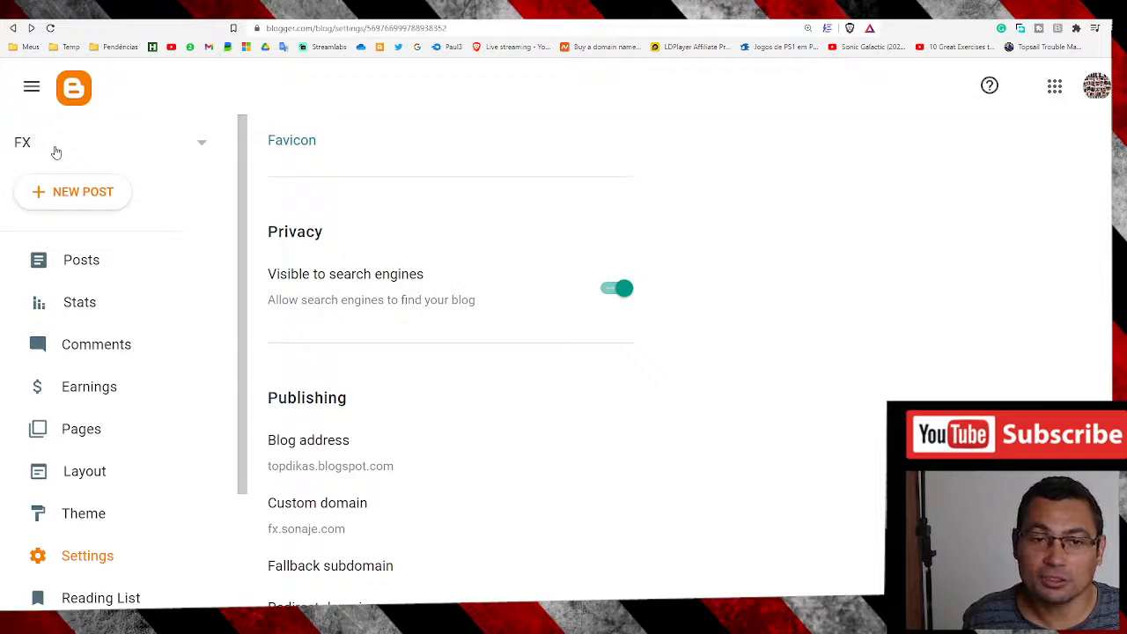
pyautogui.scroll(-2, 453, 348)
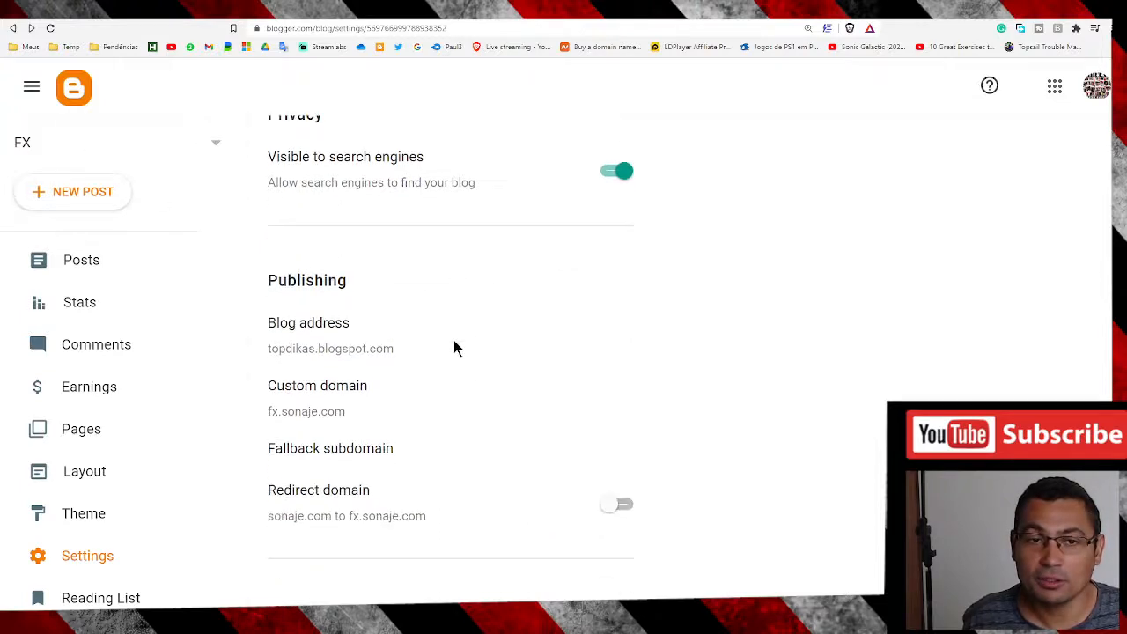
pyautogui.scroll(-2, 106, 353)
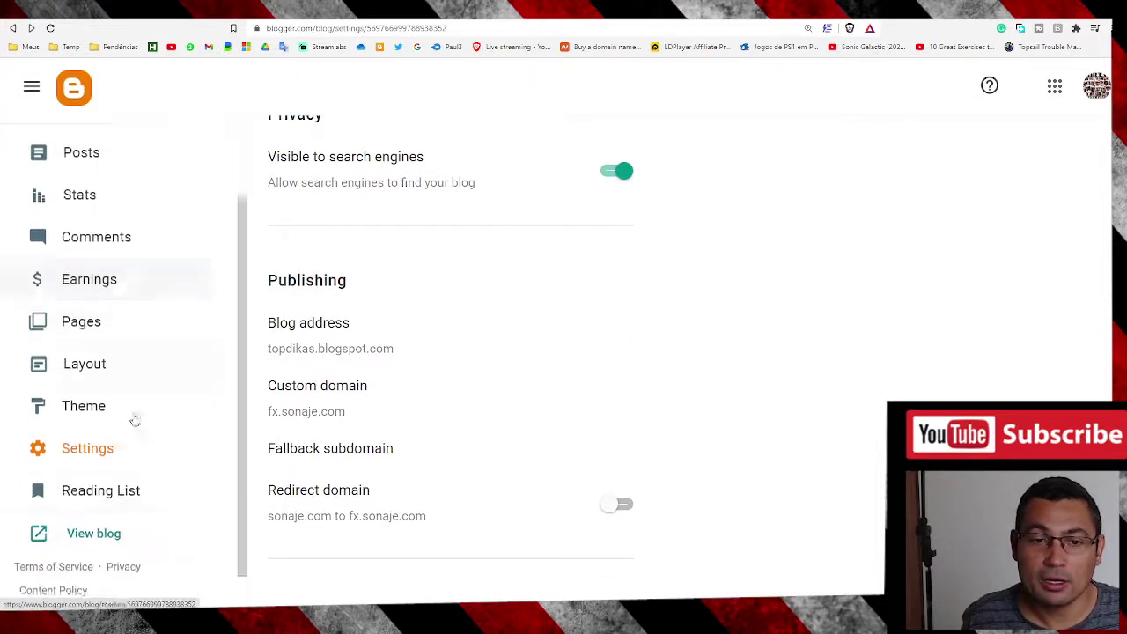
# Bring up the FX blog's Settings page in Blogger to reach the Publishing section.
pyautogui.click(87, 449)
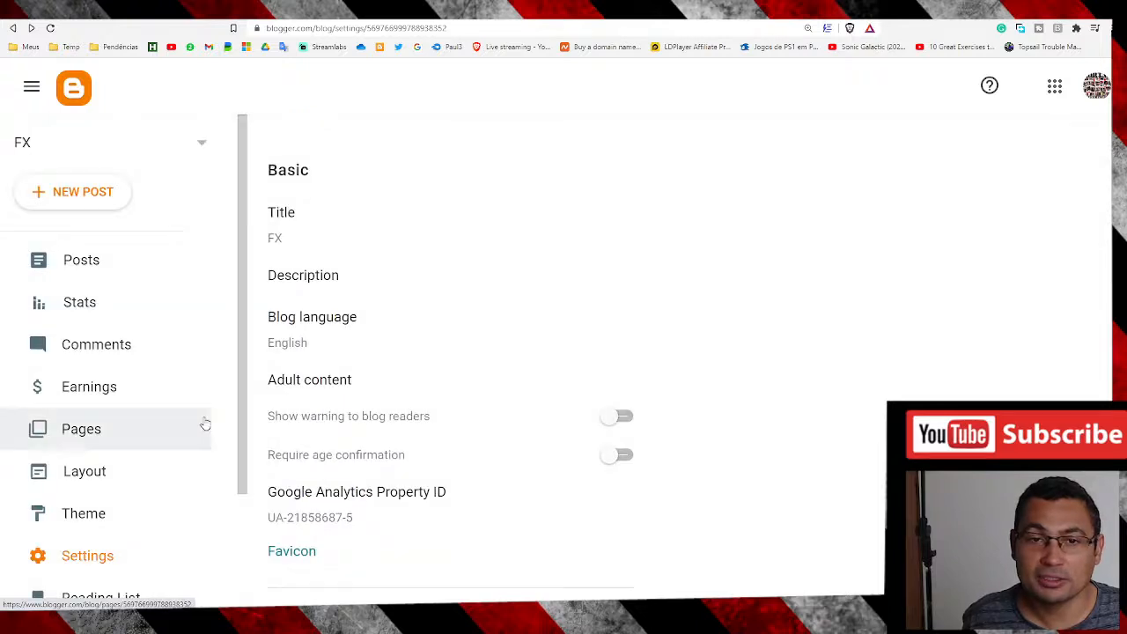
pyautogui.scroll(-1, 586, 207)
pyautogui.scroll(-3, 417, 237)
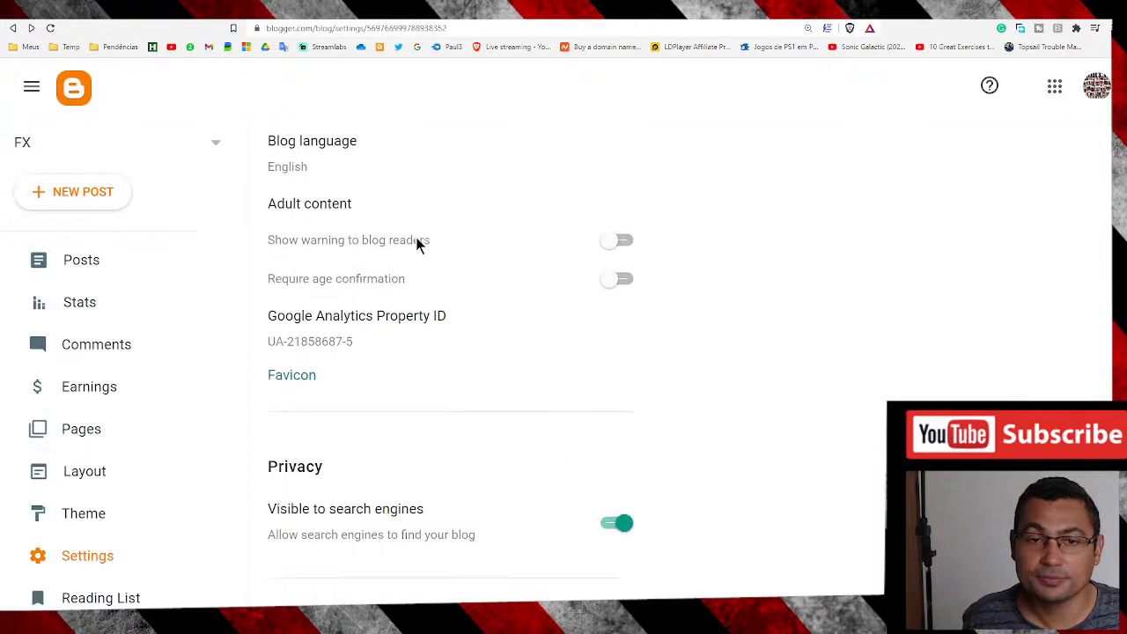
pyautogui.scroll(4, 418, 237)
pyautogui.scroll(-1, 417, 237)
pyautogui.scroll(-3, 418, 237)
pyautogui.scroll(-3, 417, 244)
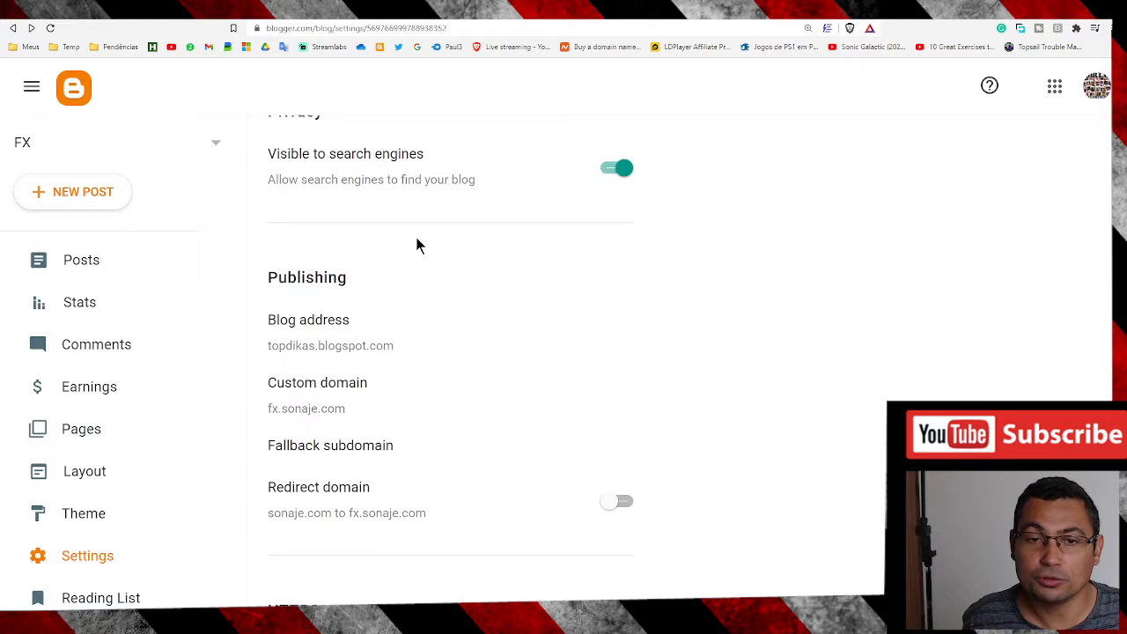
pyautogui.scroll(-1, 418, 244)
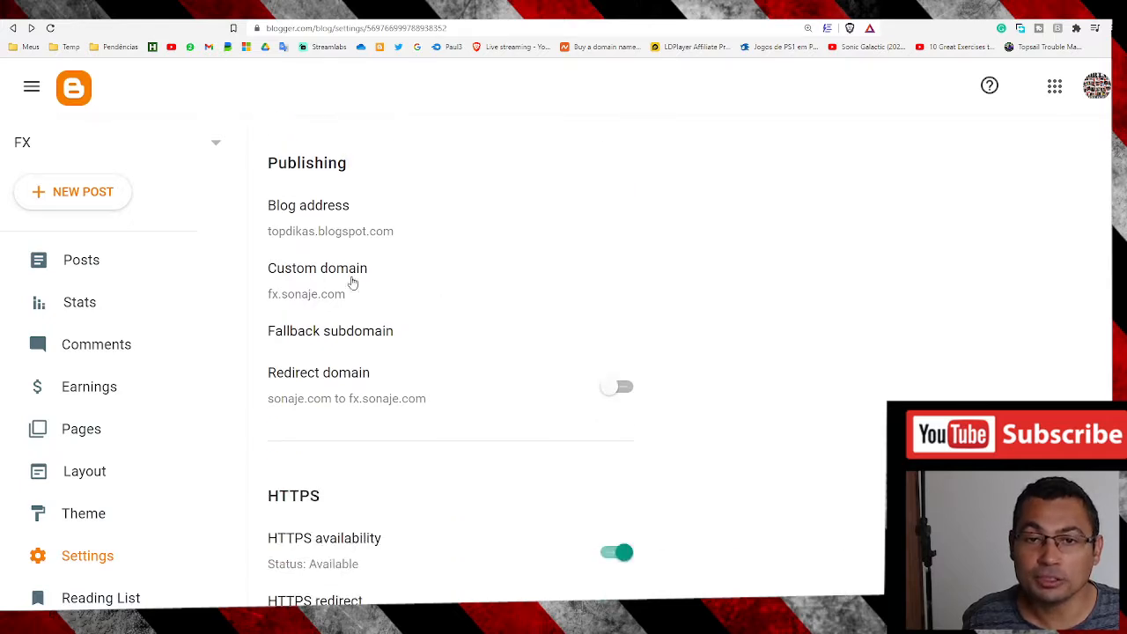
# Review the fx.sonaje.com custom domain dialog, cancel it, and switch to the Namecheap dashboard.
pyautogui.click(322, 277)
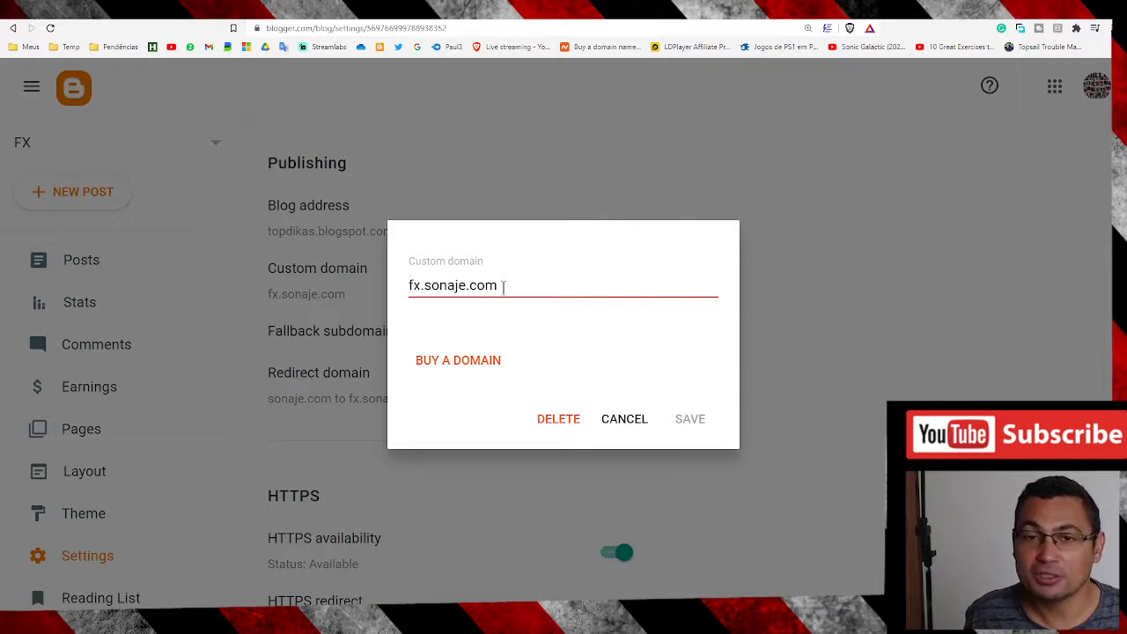
pyautogui.click(621, 419)
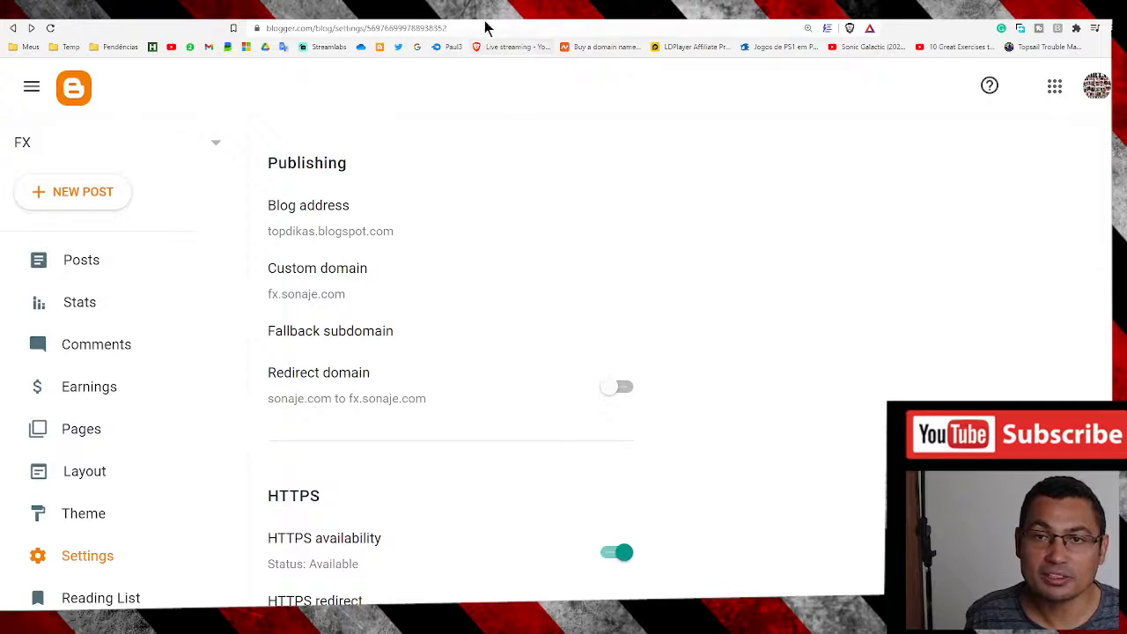
pyautogui.click(502, 13)
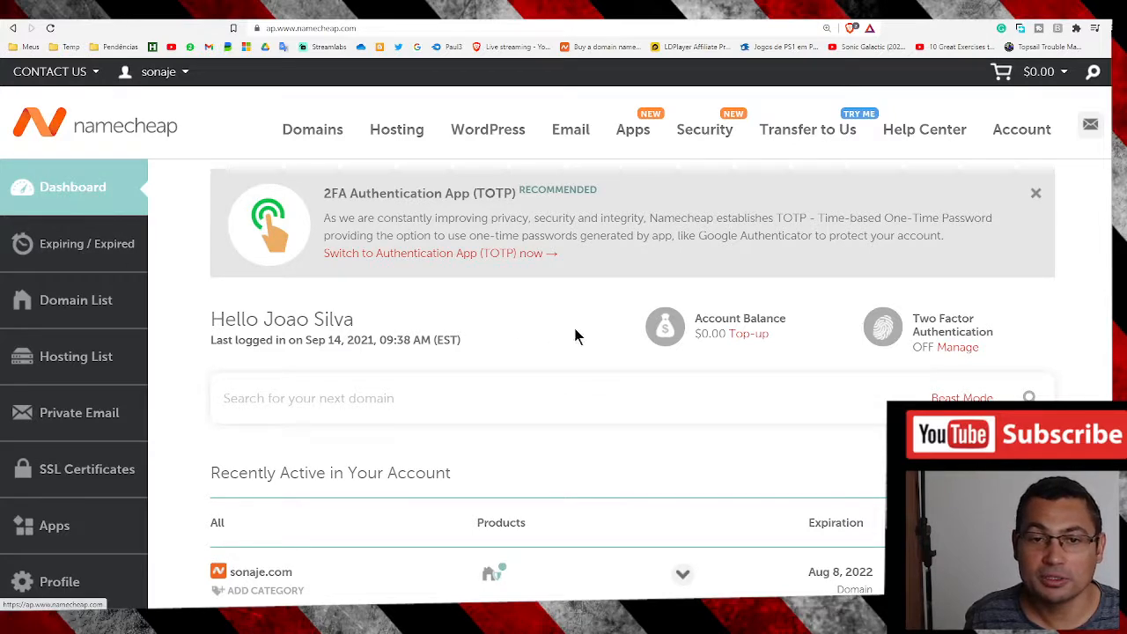
pyautogui.scroll(-3, 554, 296)
pyautogui.scroll(-2, 504, 278)
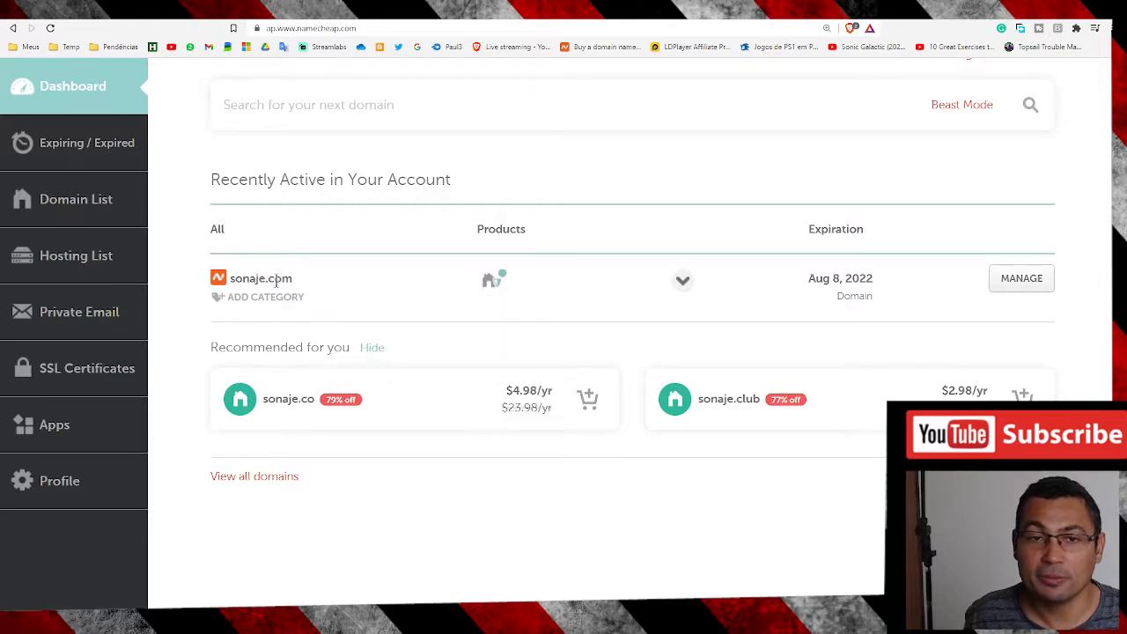
# Manage the sonaje.com domain from the Namecheap dashboard.
pyautogui.click(1021, 279)
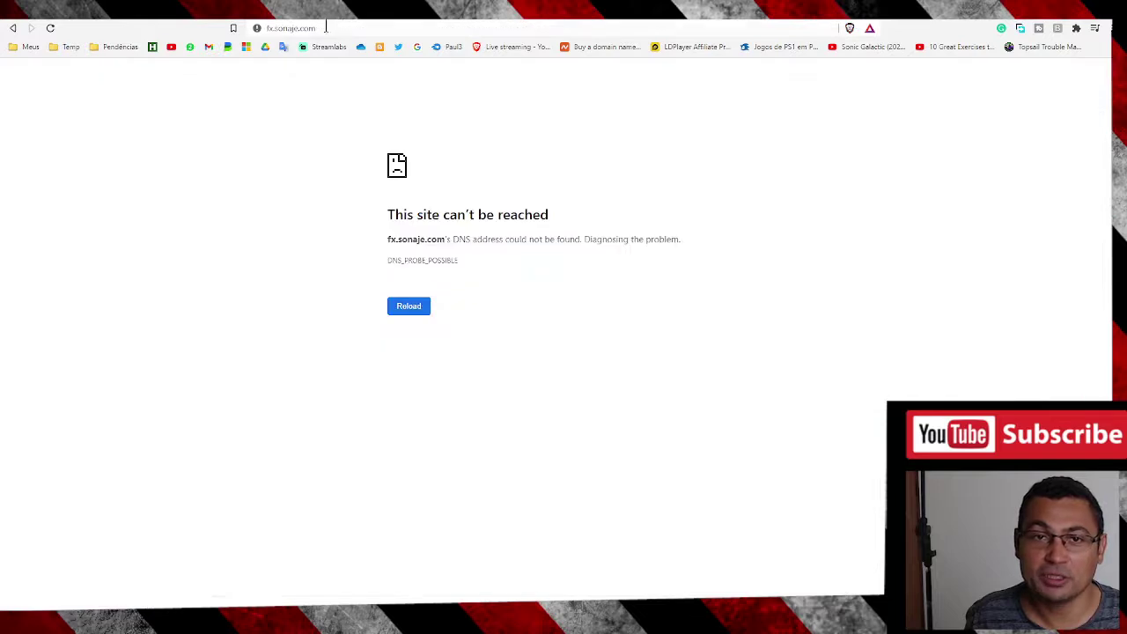
pyautogui.click(326, 29)
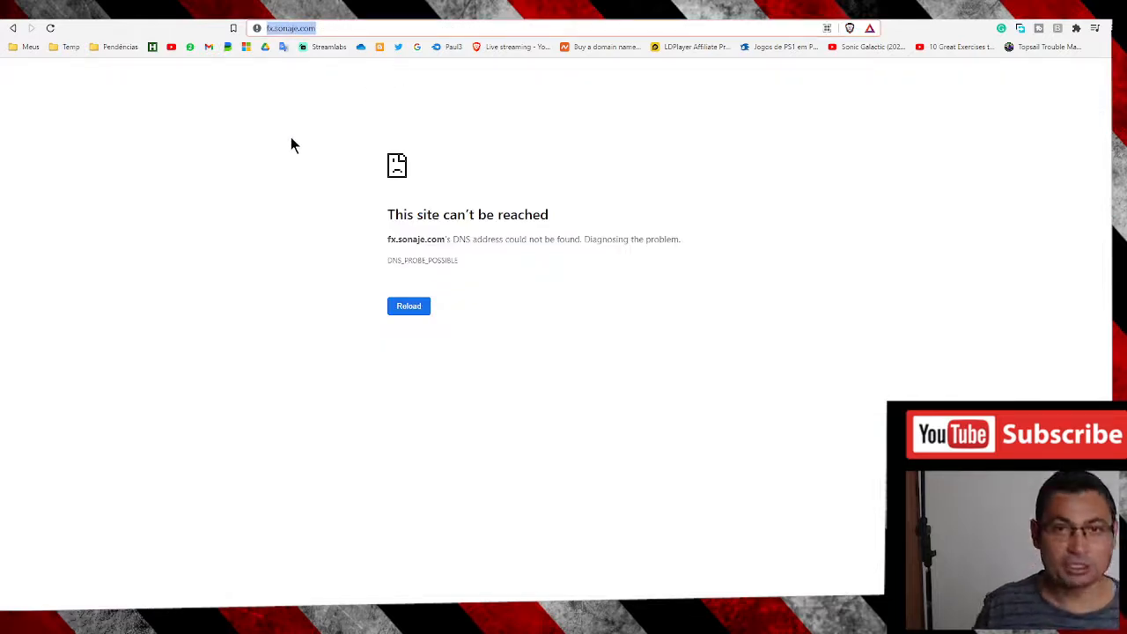
pyautogui.write('fx')
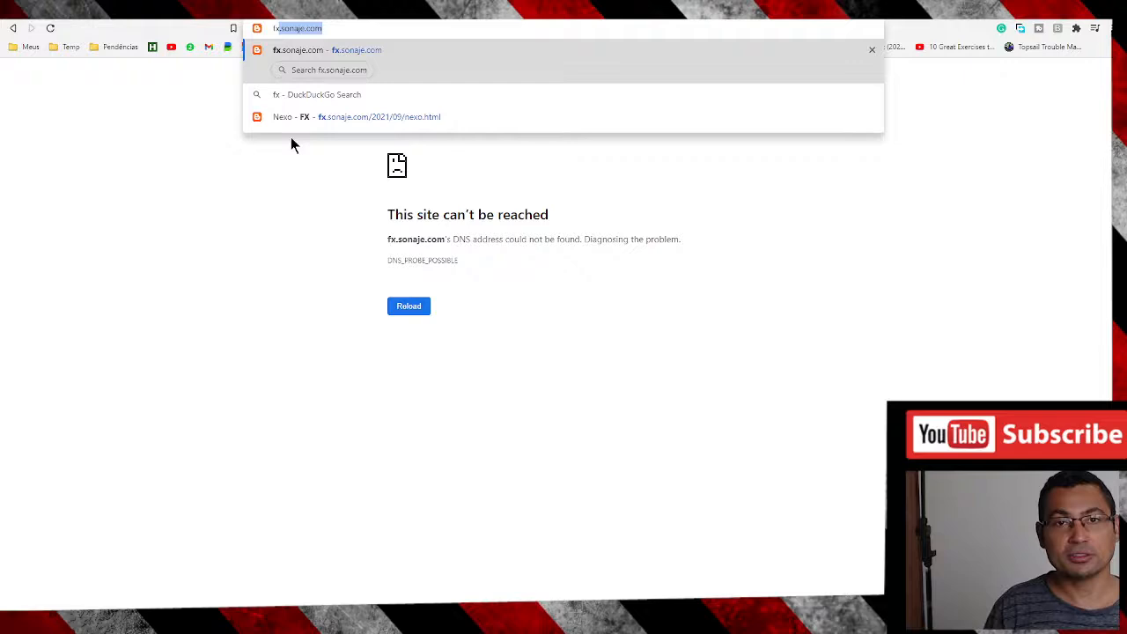
pyautogui.write('.sonaje')
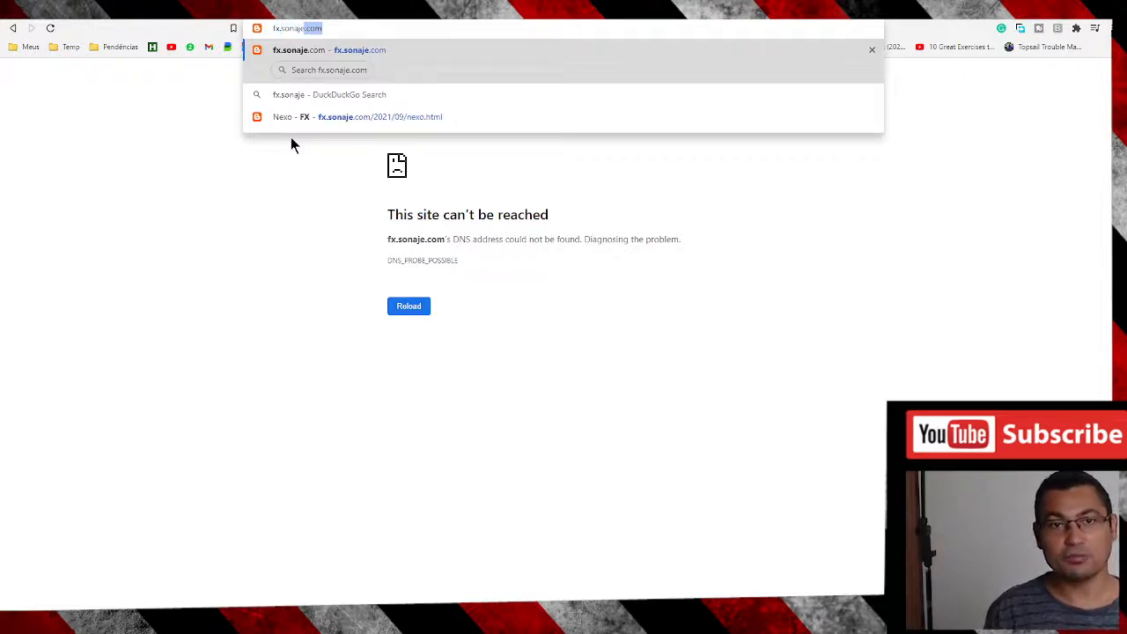
pyautogui.press('Return')
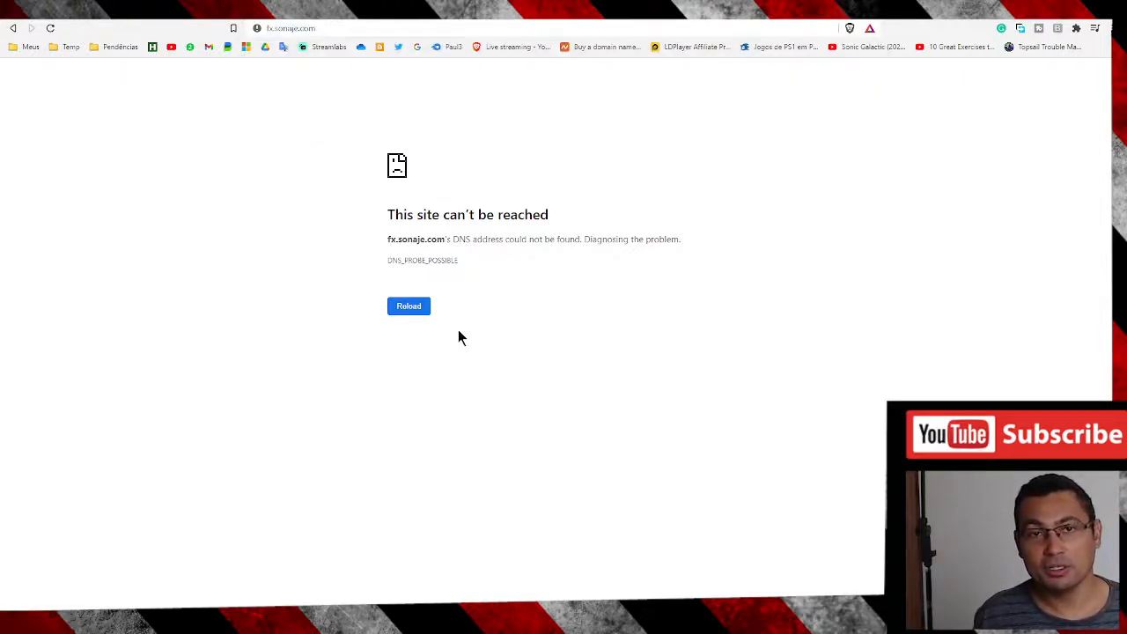
pyautogui.click(317, 27)
pyautogui.write('sonaje')
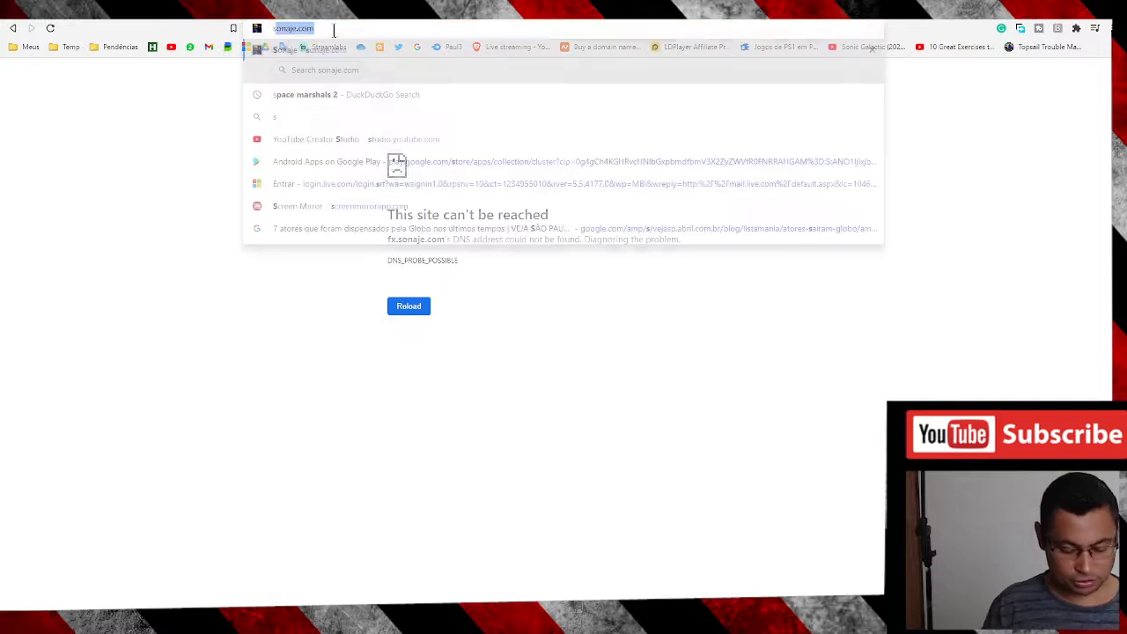
pyautogui.write('.com')
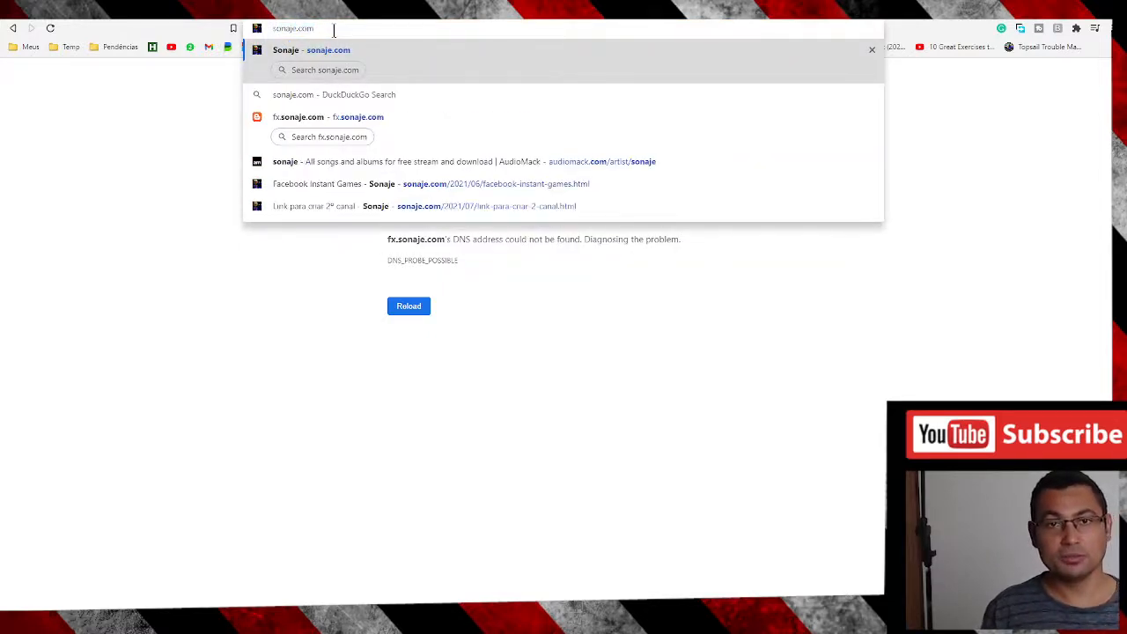
pyautogui.press('Return')
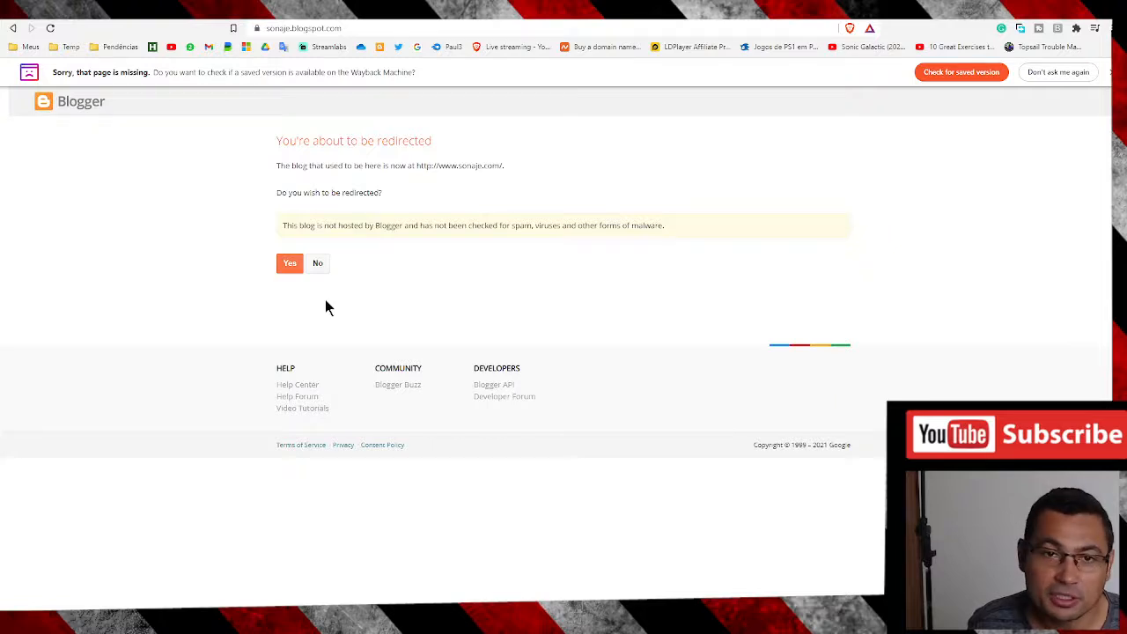
pyautogui.click(290, 265)
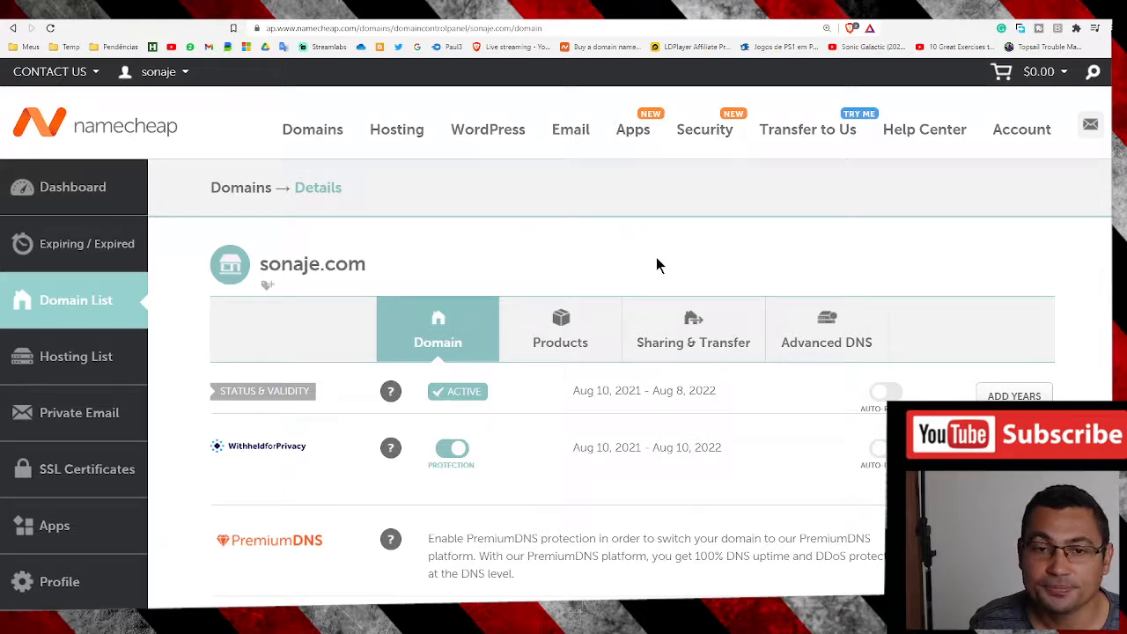
pyautogui.scroll(-4, 656, 257)
pyautogui.scroll(2, 656, 257)
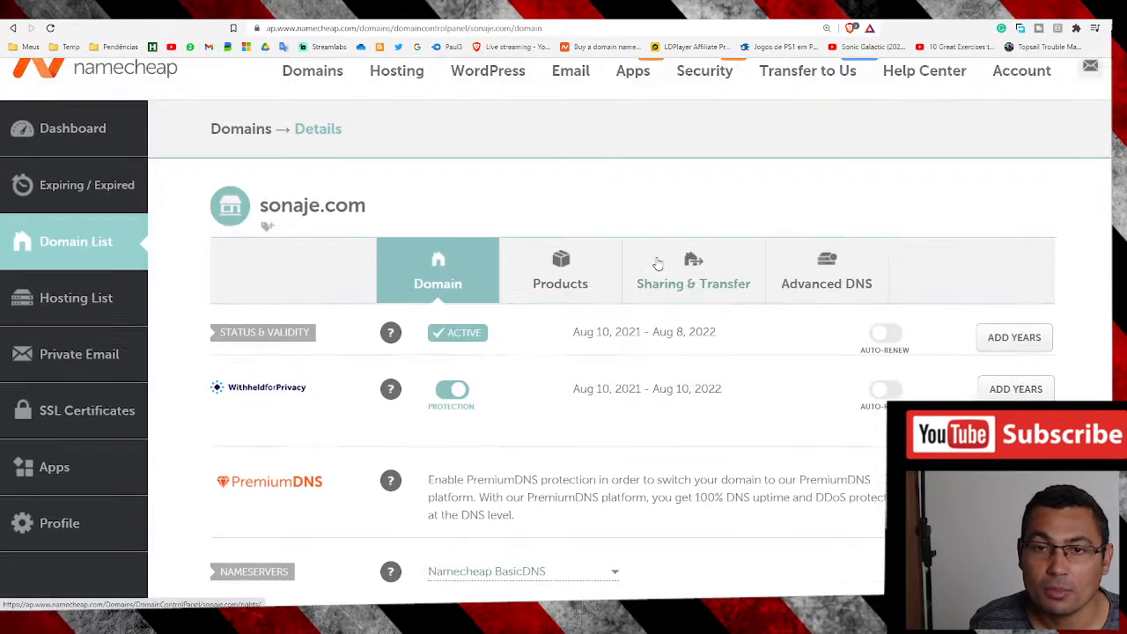
pyautogui.scroll(-1, 656, 260)
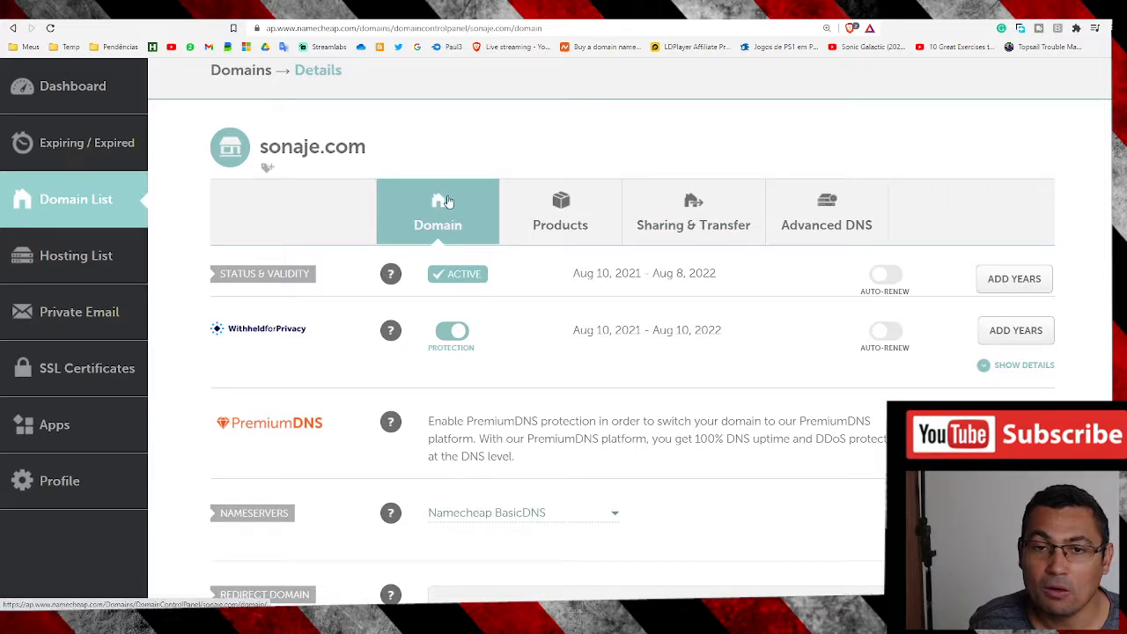
# In sonaje.com's Advanced DNS, add a new host record of type CNAME Record.
pyautogui.click(835, 216)
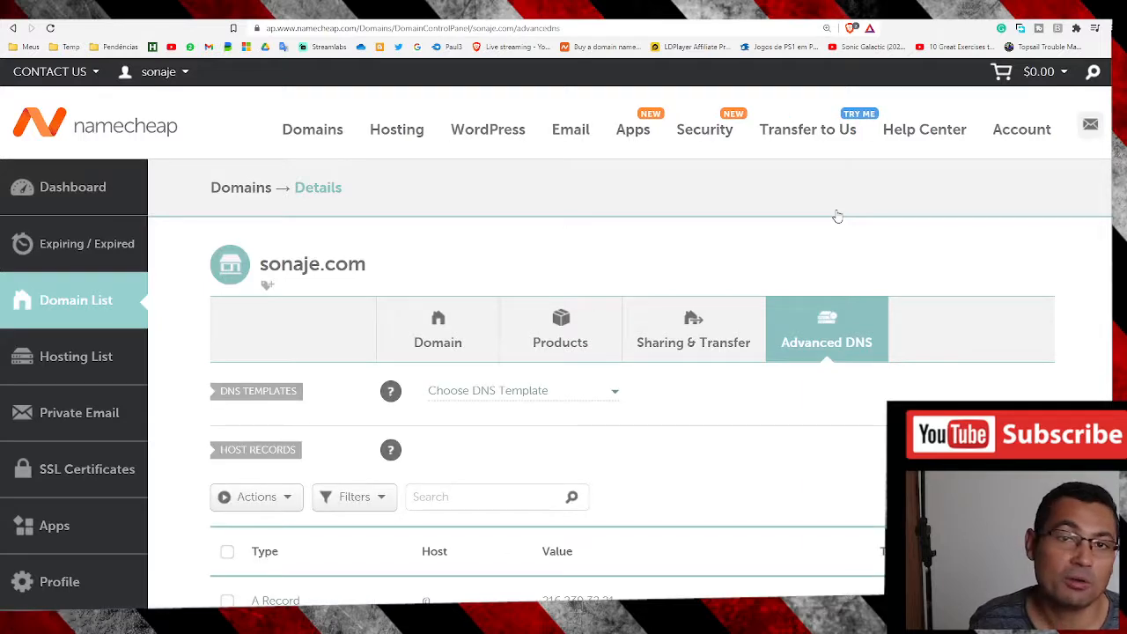
pyautogui.scroll(-3, 653, 234)
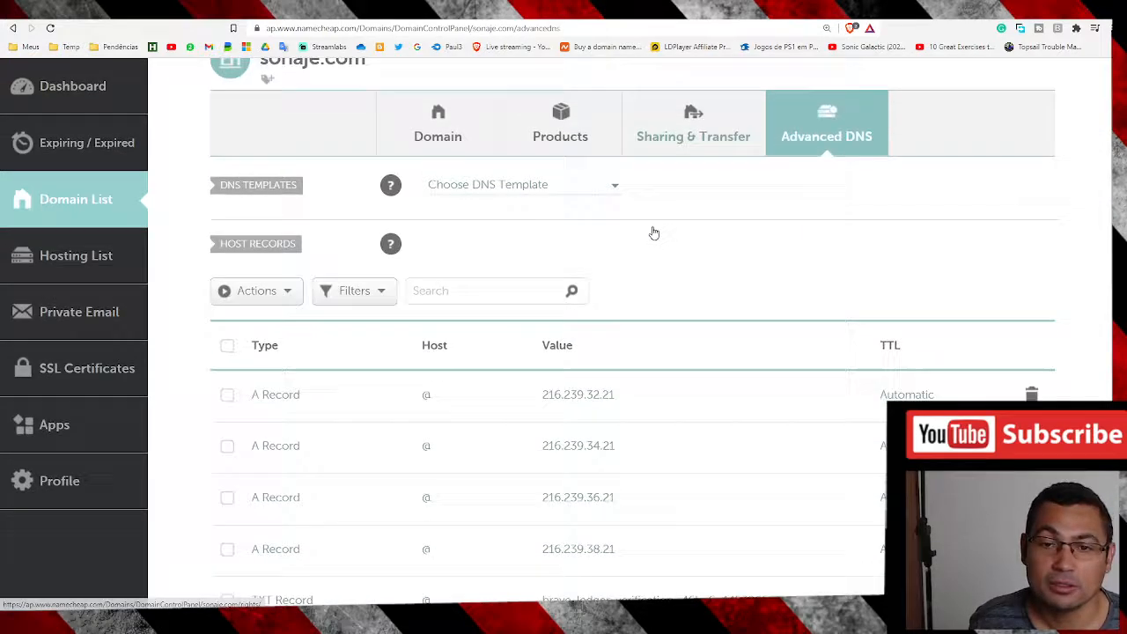
pyautogui.scroll(-2, 654, 234)
pyautogui.scroll(-3, 653, 234)
pyautogui.scroll(-1, 653, 234)
pyautogui.scroll(-1, 653, 234)
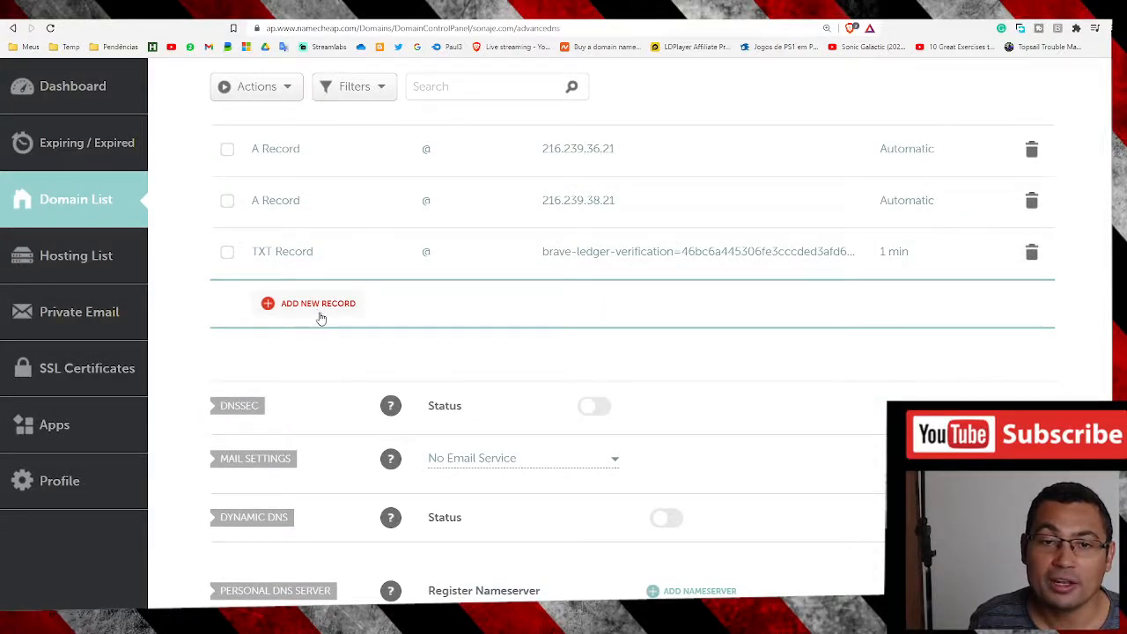
pyautogui.click(313, 310)
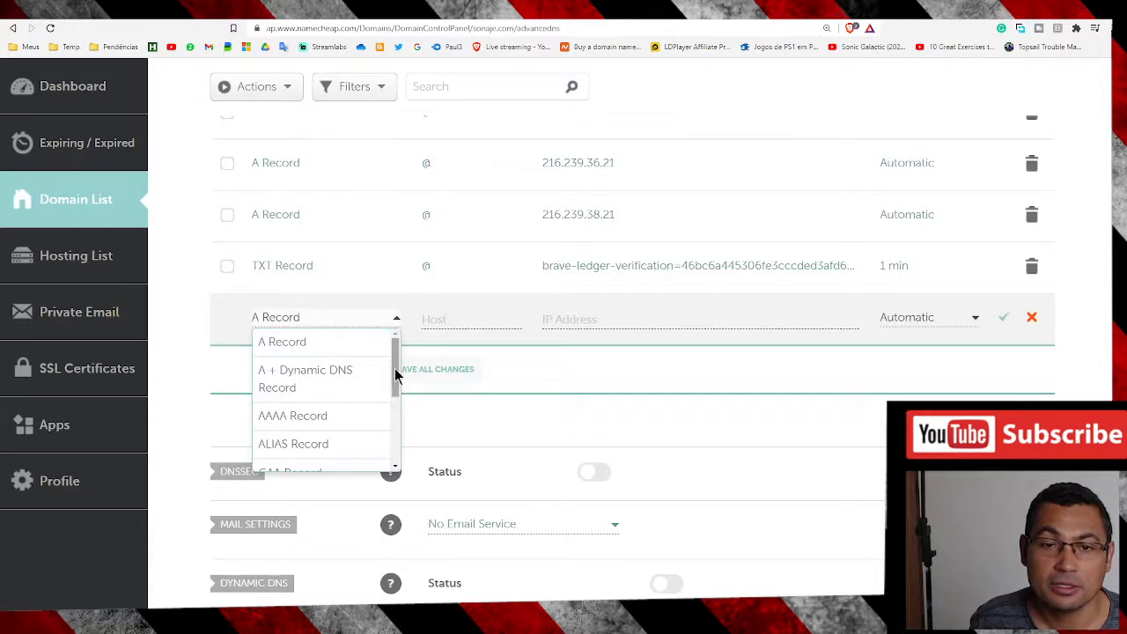
pyautogui.moveTo(397, 370); pyautogui.dragTo(398, 405)
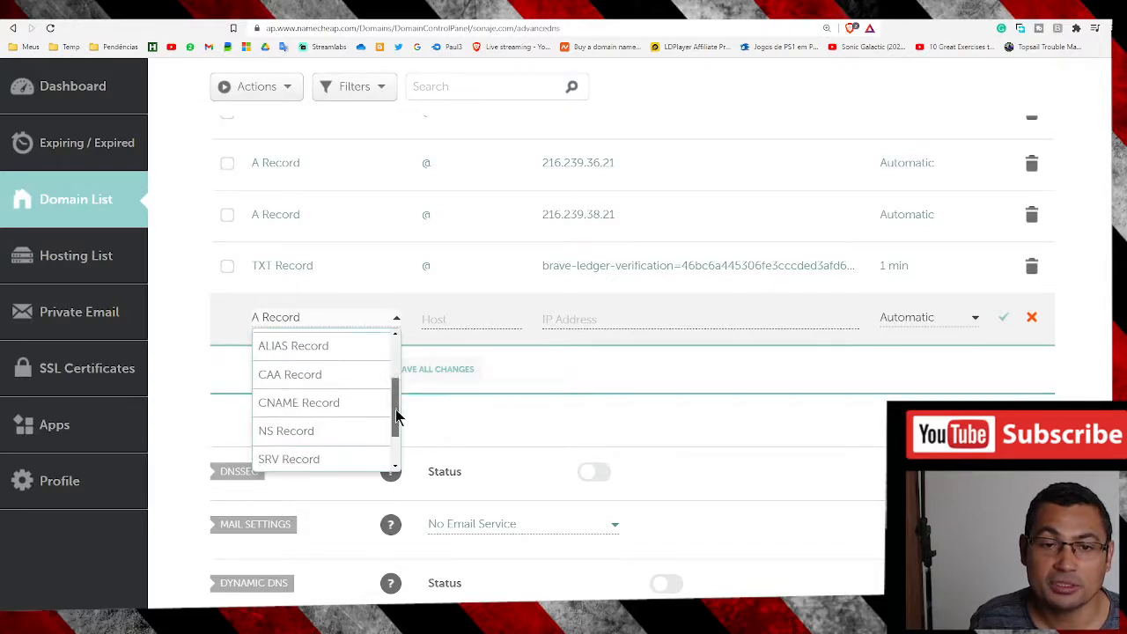
pyautogui.click(336, 407)
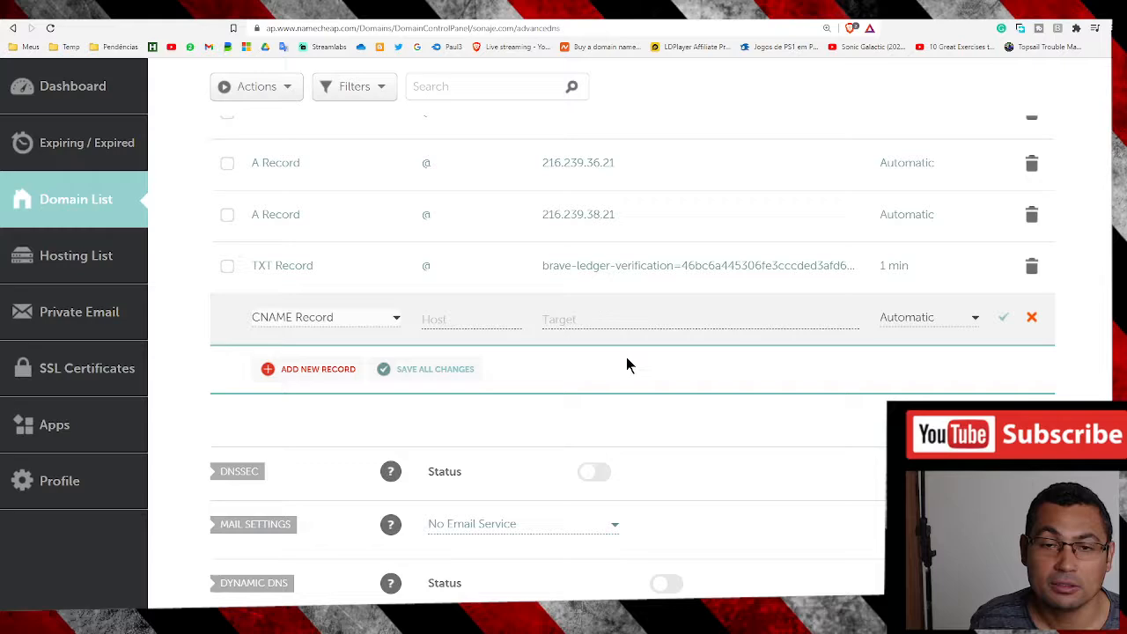
pyautogui.scroll(2, 628, 364)
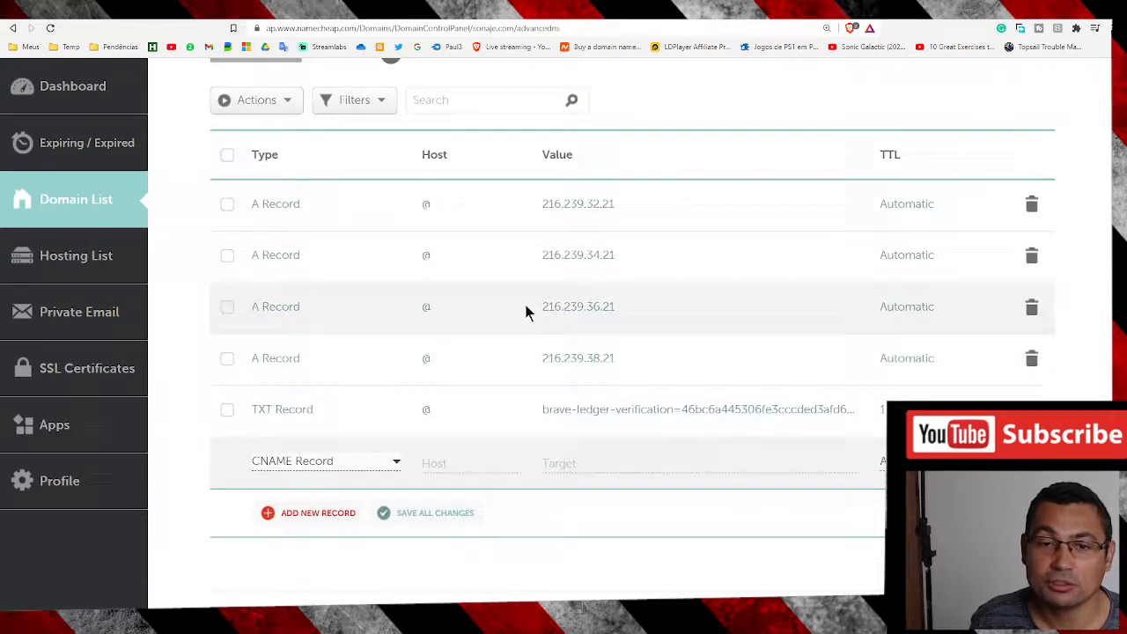
pyautogui.scroll(-3, 554, 346)
# Save the CNAME with host www, target ghs.google.com and TTL 30 min.
pyautogui.click(452, 321)
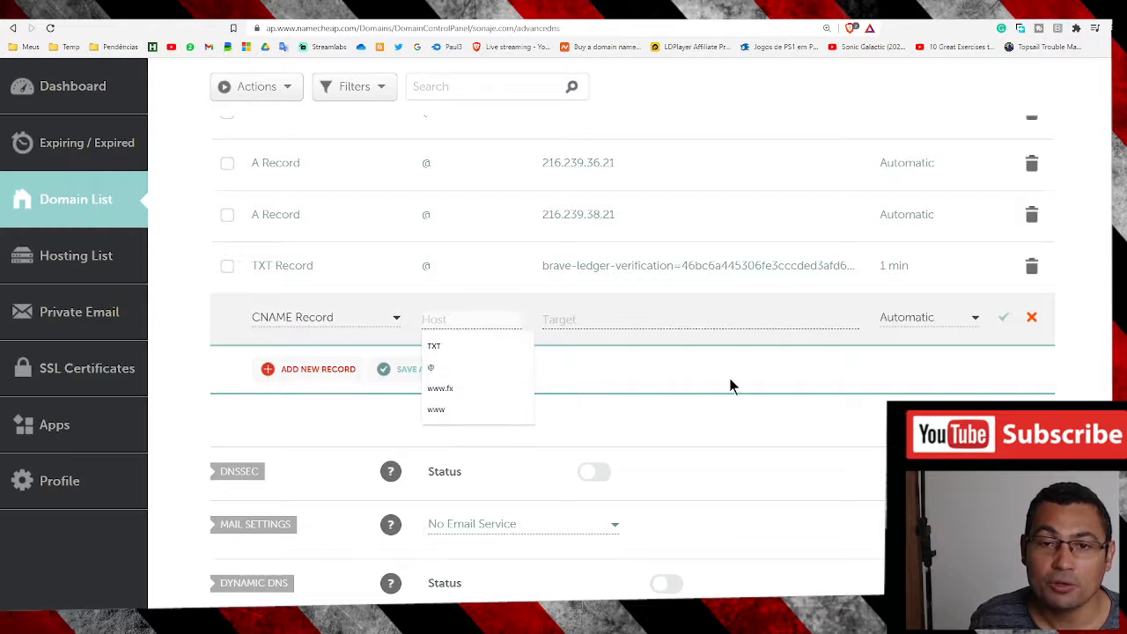
pyautogui.write('www')
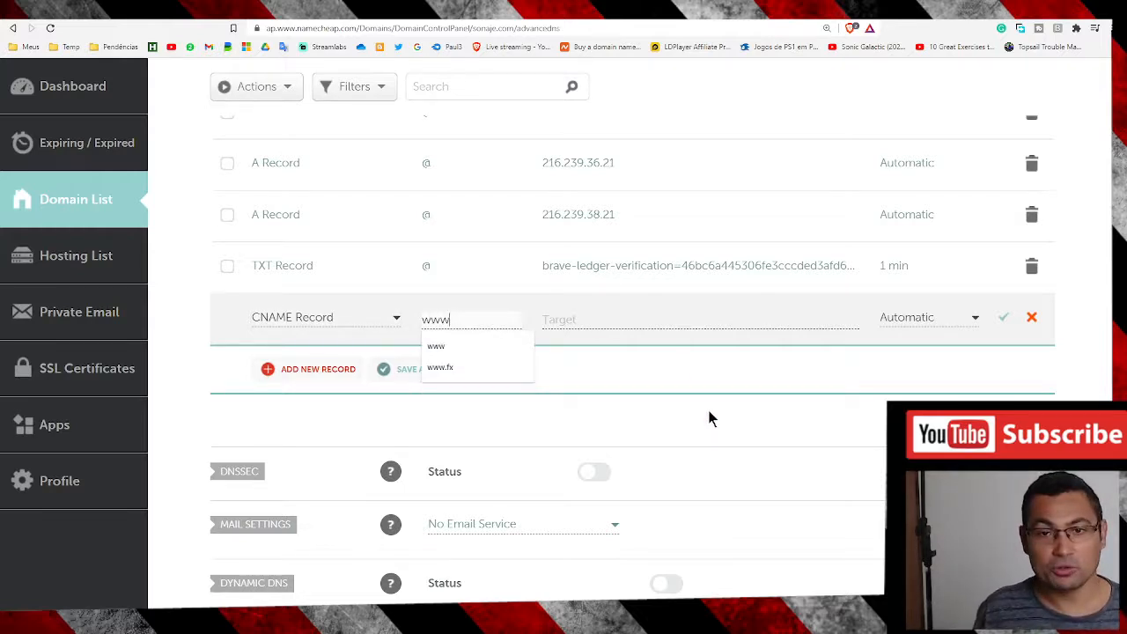
pyautogui.click(627, 355)
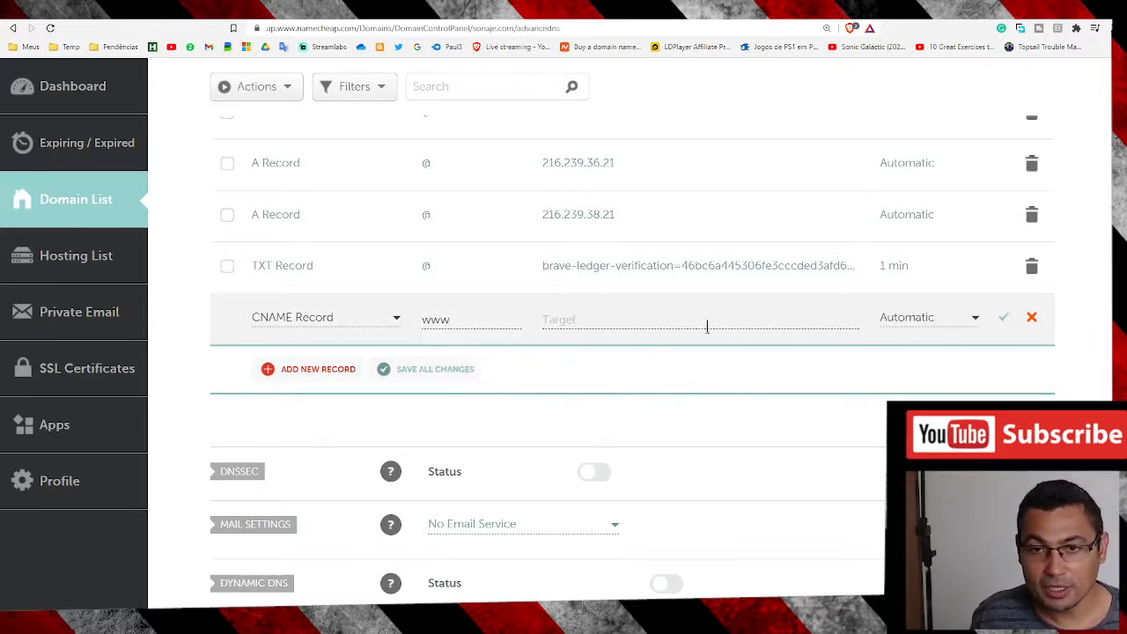
pyautogui.click(589, 320)
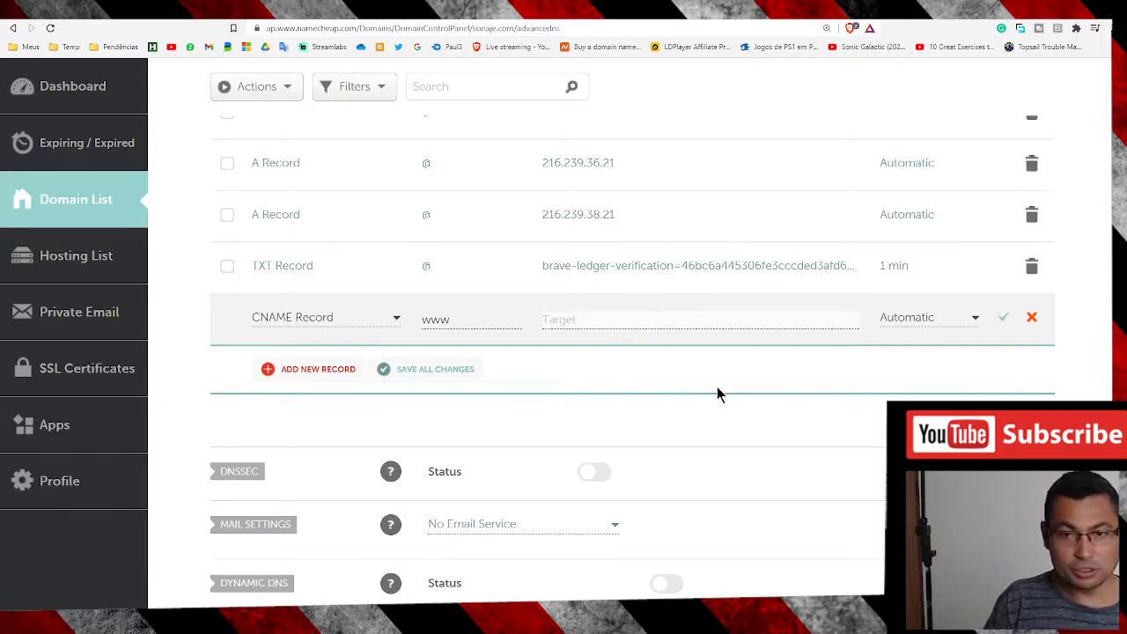
pyautogui.write('ghs.')
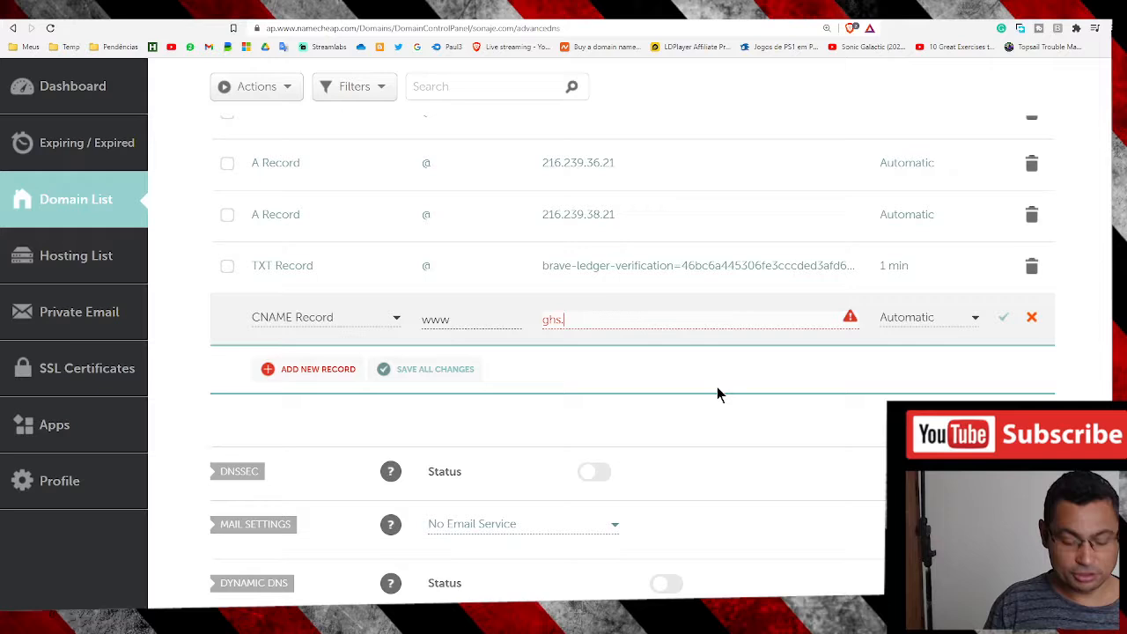
pyautogui.write('google.com')
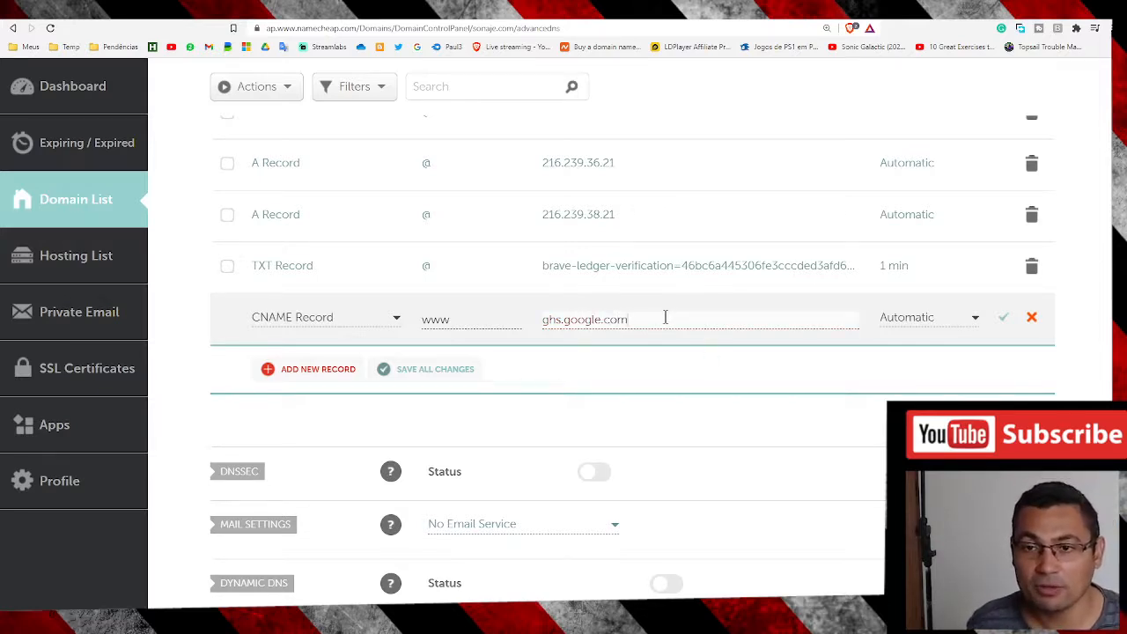
pyautogui.click(974, 319)
pyautogui.click(898, 398)
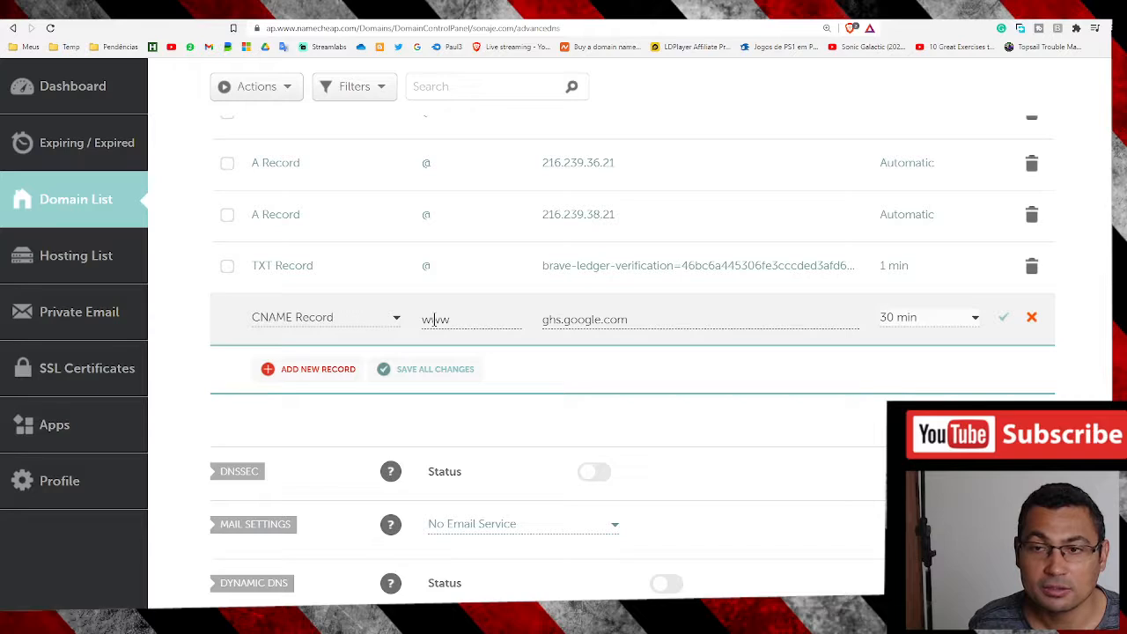
pyautogui.click(1005, 319)
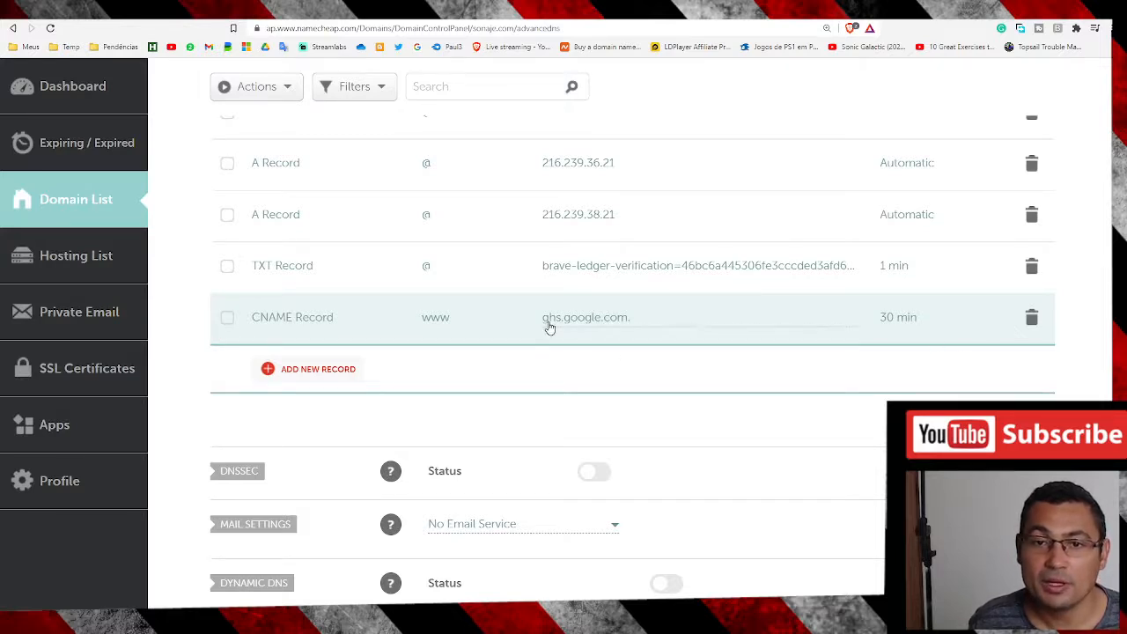
pyautogui.scroll(2, 563, 317)
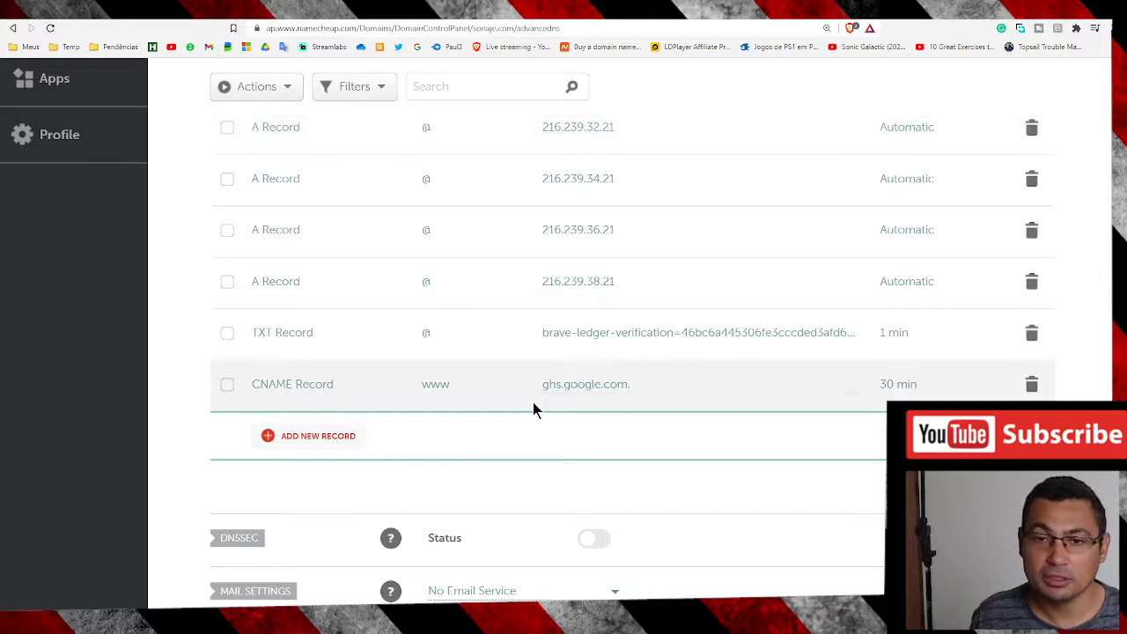
pyautogui.hotkey('ctrl', 'Tab')
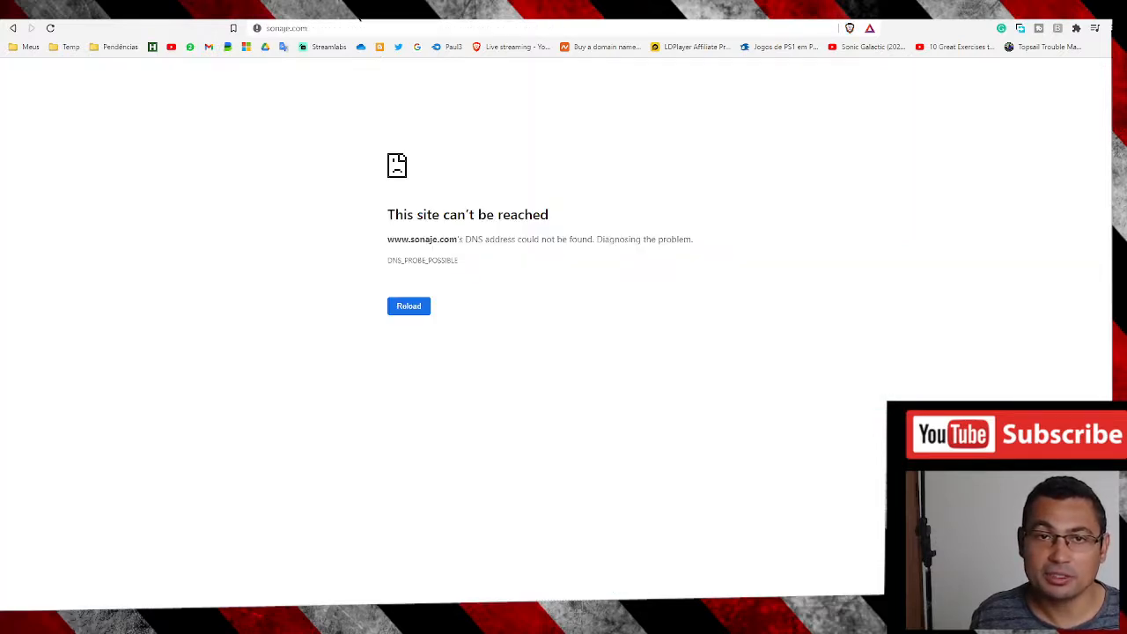
pyautogui.click(339, 29)
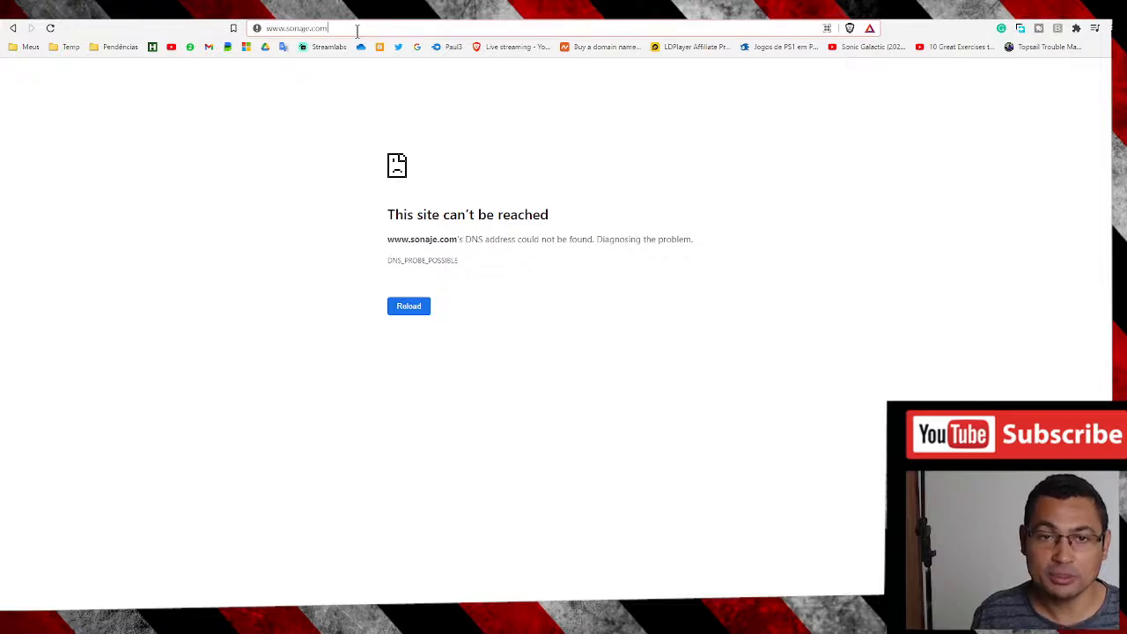
pyautogui.press('Return')
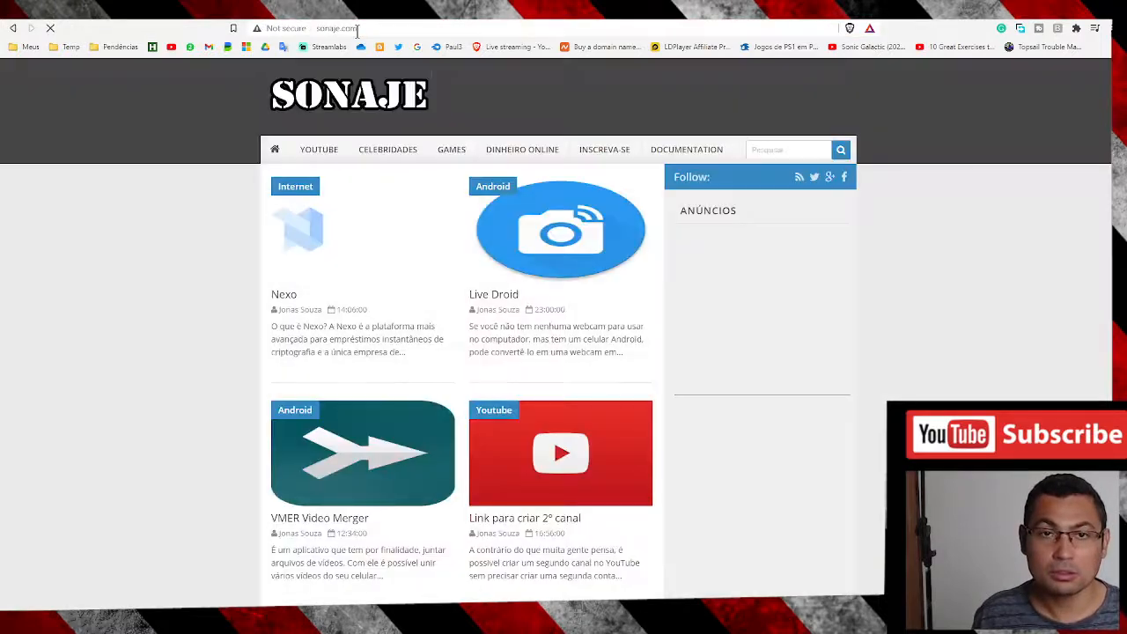
pyautogui.click(333, 245)
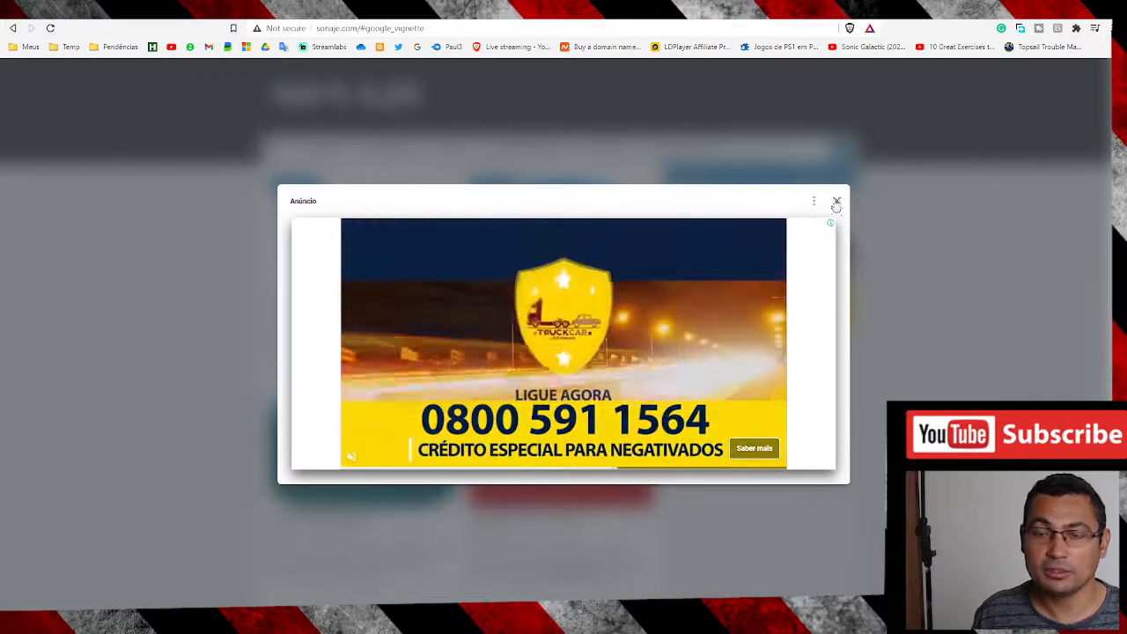
pyautogui.click(836, 201)
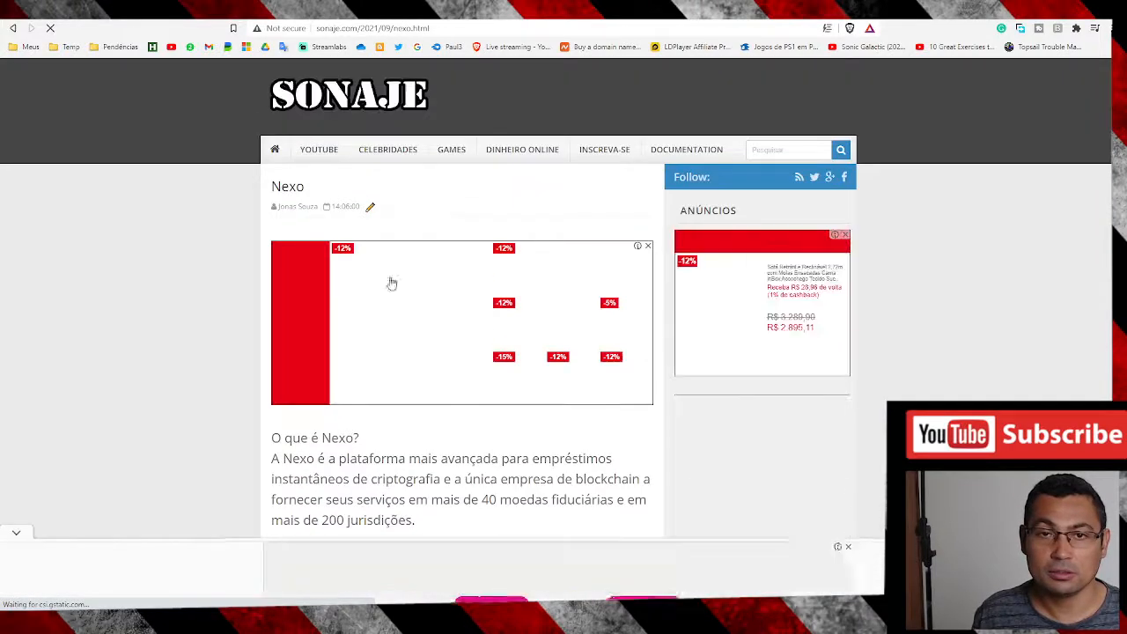
# Browse the YOUTUBE category and Odysse post, then visit fx.sonaje.com, which can't be reached.
pyautogui.click(319, 149)
pyautogui.click(572, 278)
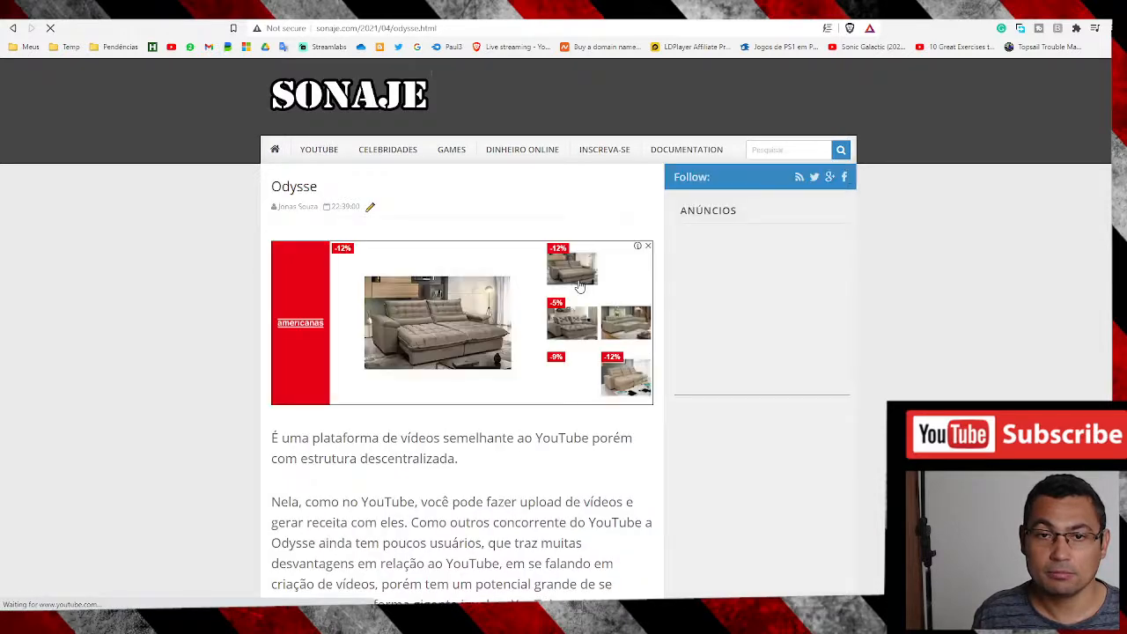
pyautogui.click(433, 28)
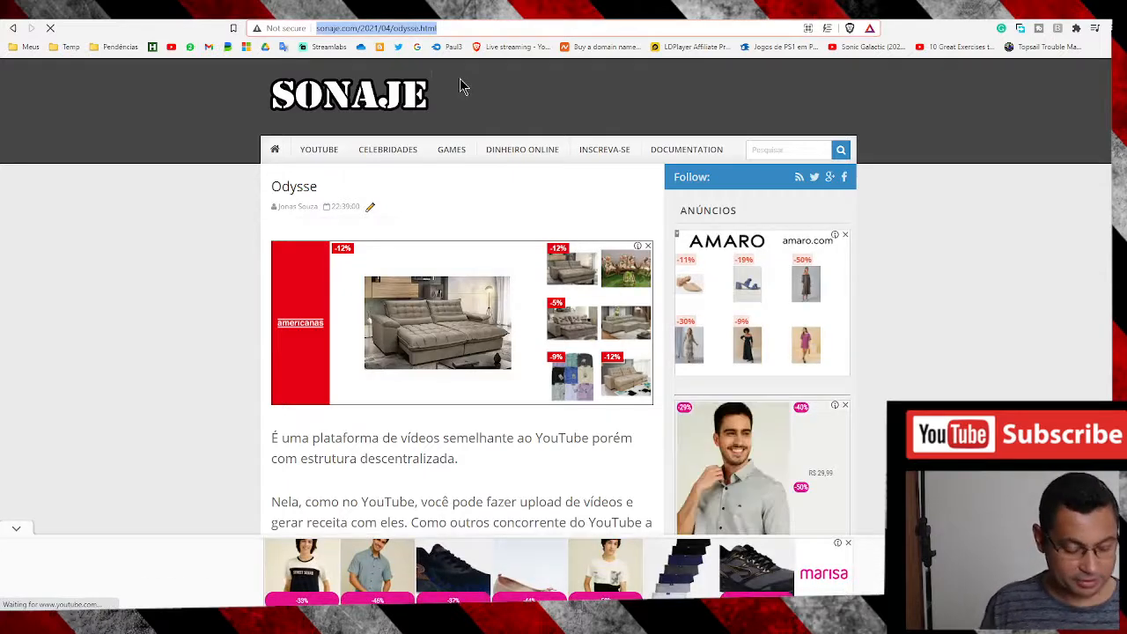
pyautogui.write('fx.sonaje.com')
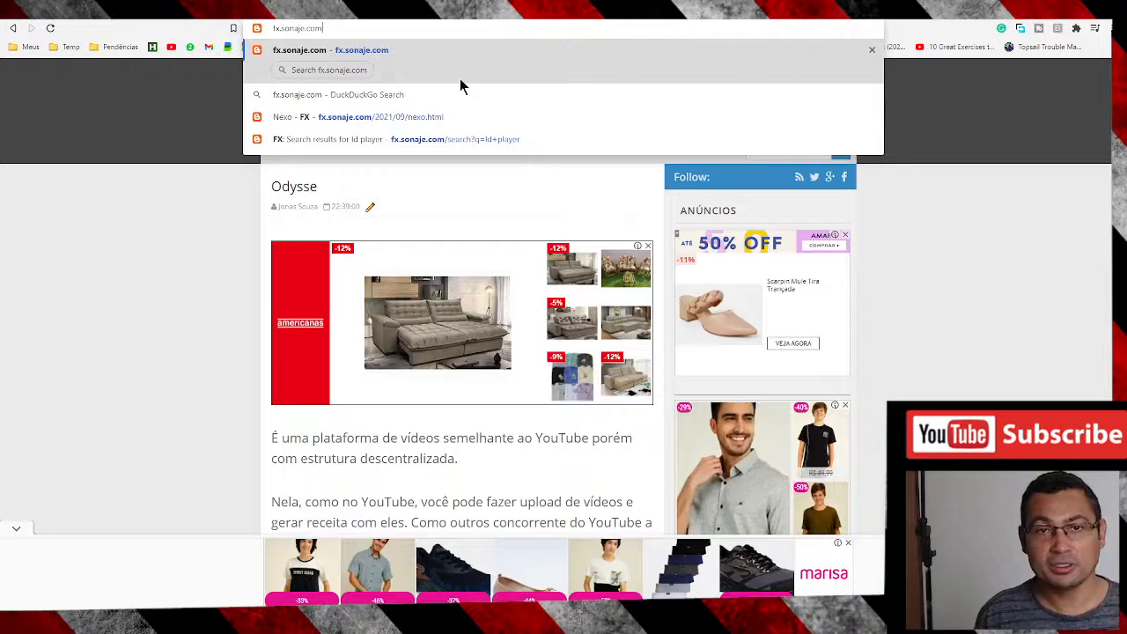
pyautogui.press('Return')
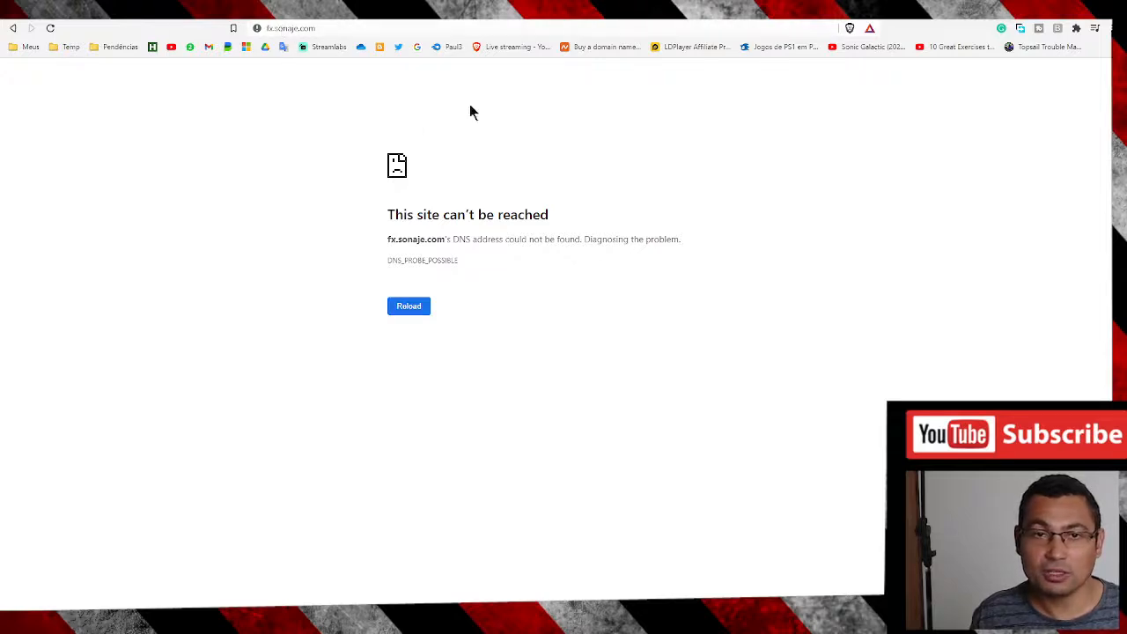
pyautogui.click(206, 16)
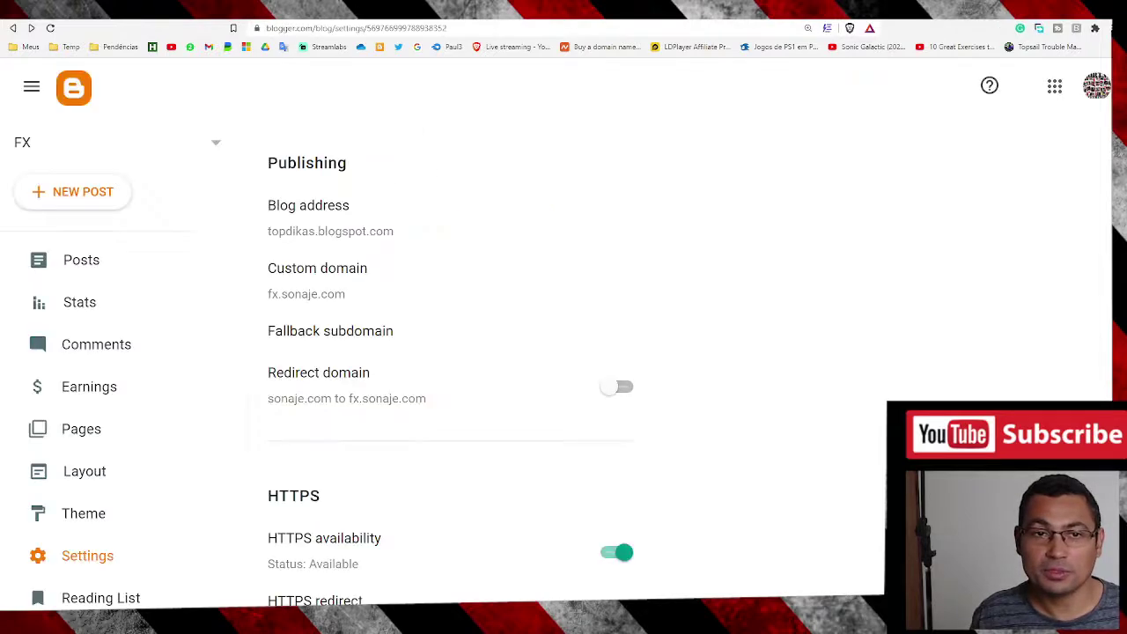
pyautogui.click(199, 147)
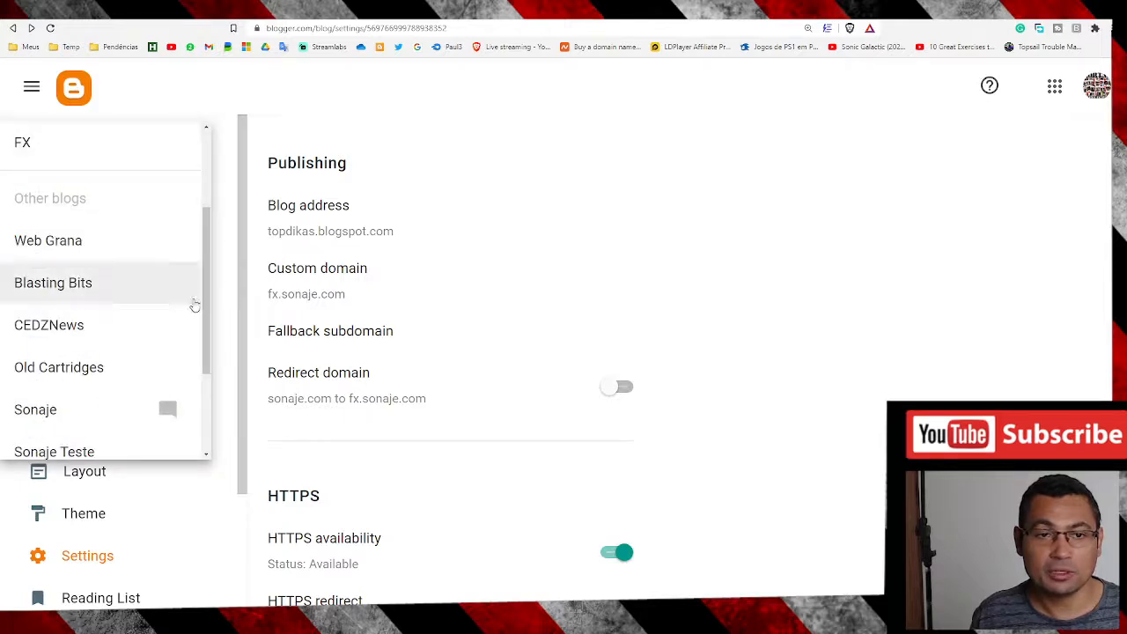
pyautogui.click(50, 413)
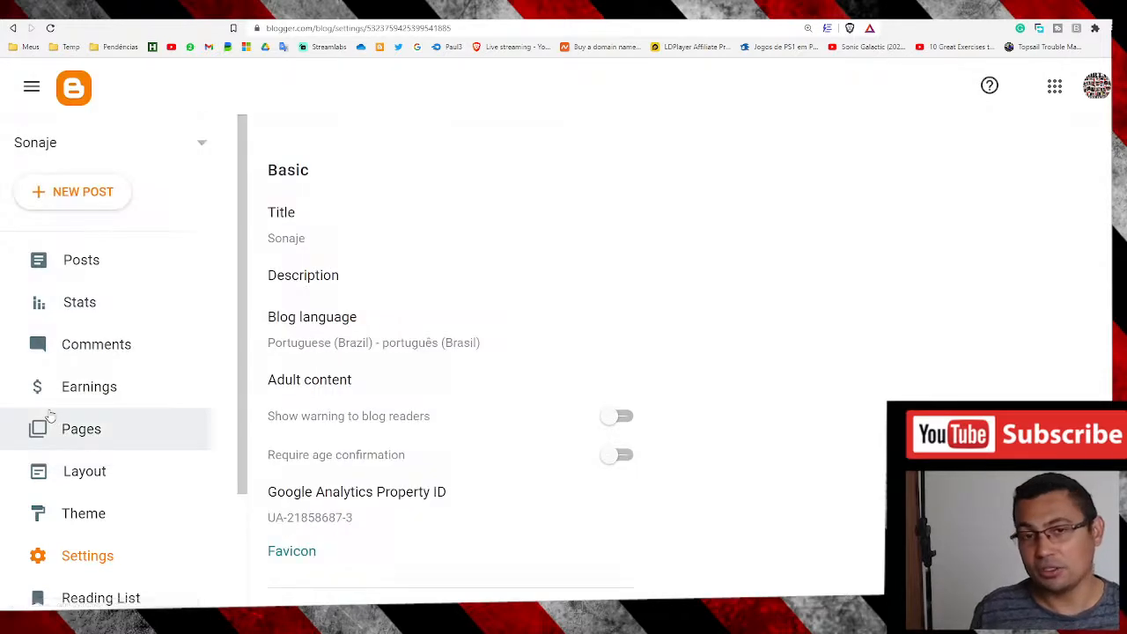
pyautogui.scroll(-3, 76, 406)
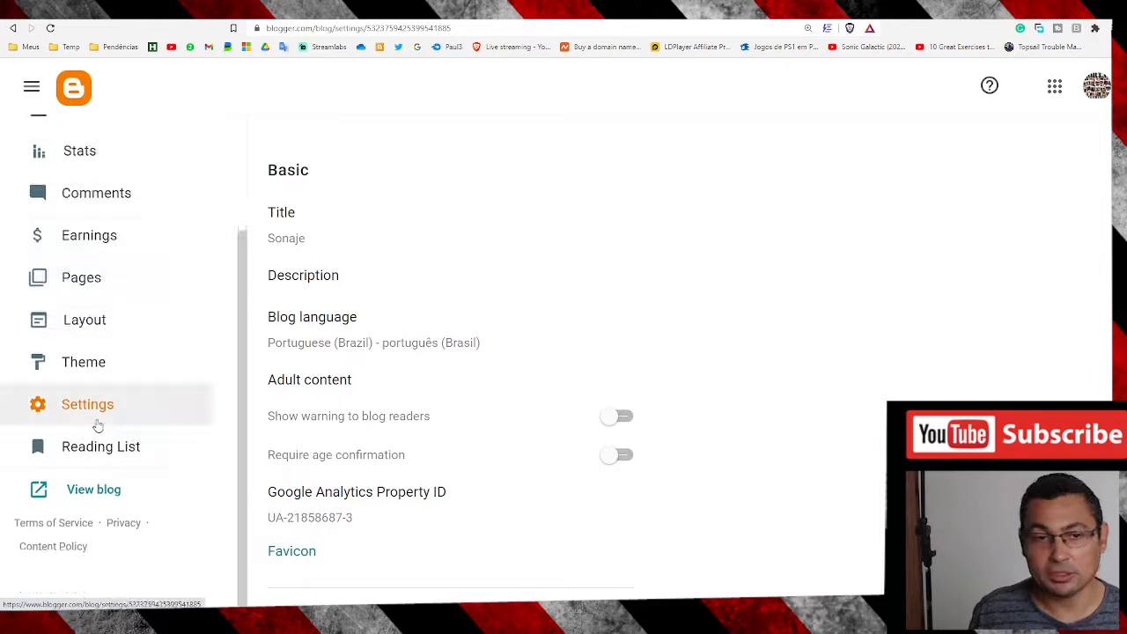
pyautogui.scroll(3, 76, 406)
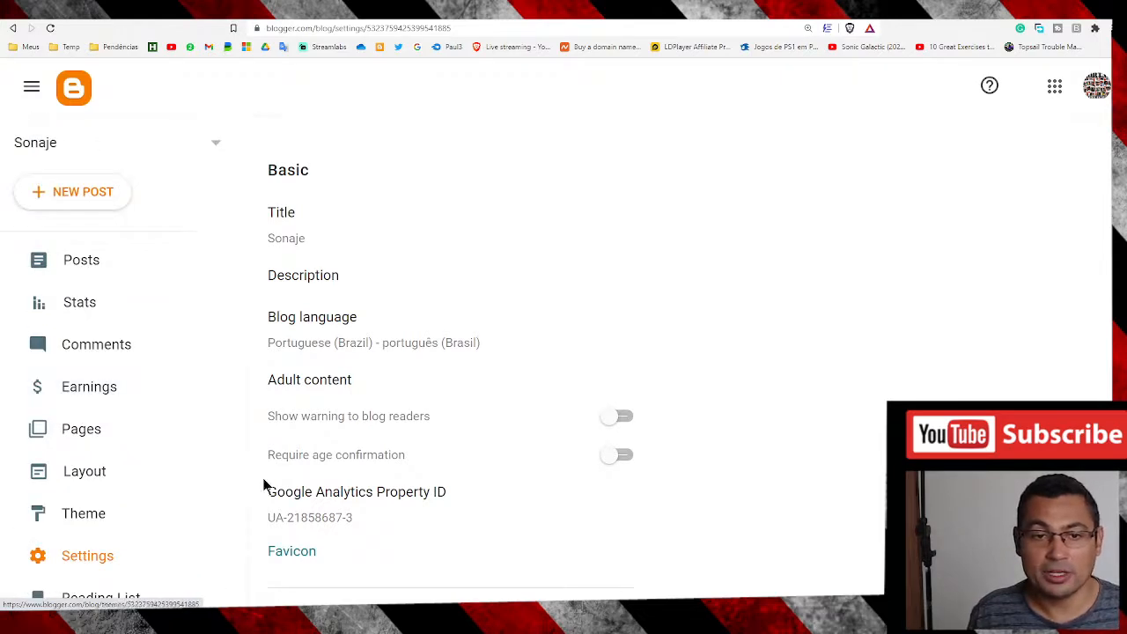
pyautogui.scroll(-4, 471, 227)
pyautogui.scroll(-4, 471, 227)
pyautogui.scroll(-2, 471, 227)
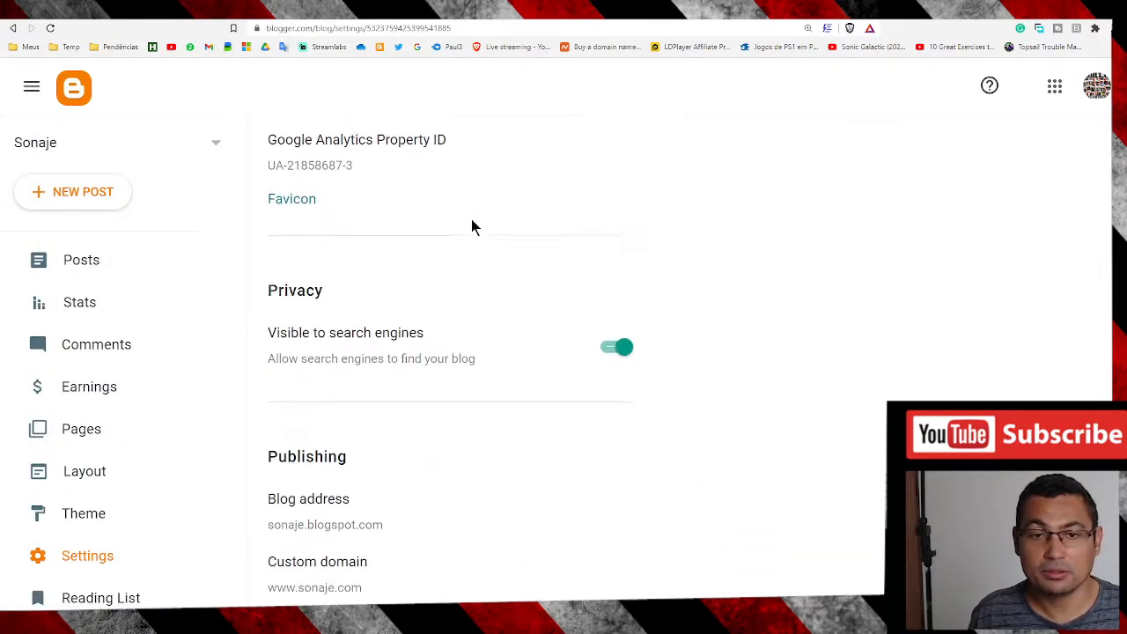
pyautogui.scroll(-2, 472, 228)
pyautogui.scroll(-1, 471, 227)
pyautogui.scroll(-2, 471, 227)
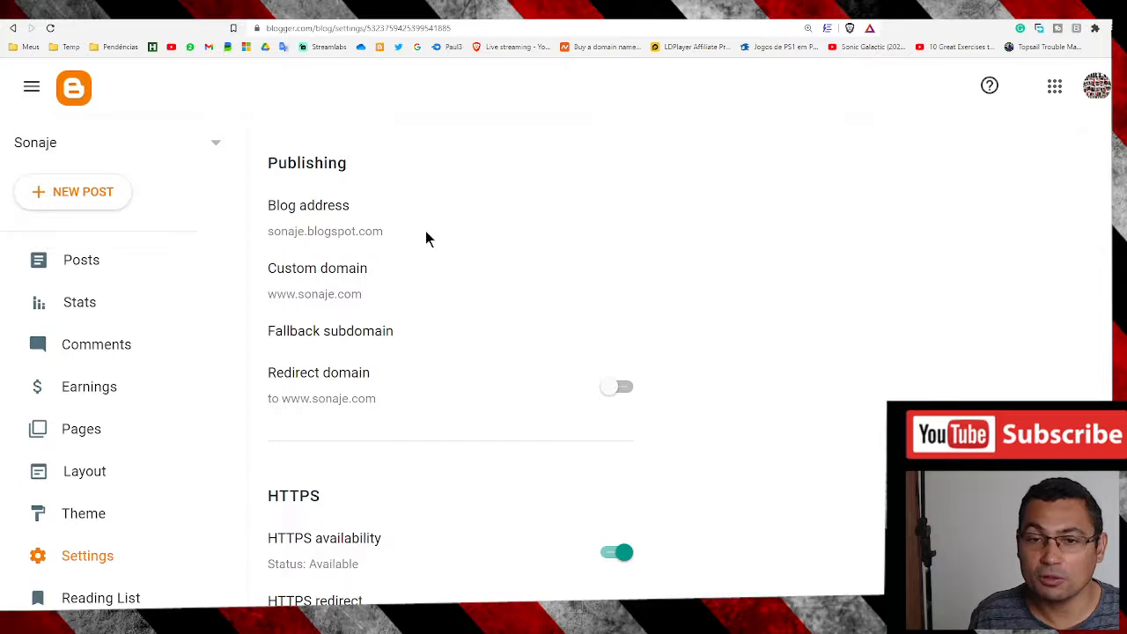
pyautogui.scroll(5, 406, 265)
pyautogui.scroll(4, 400, 267)
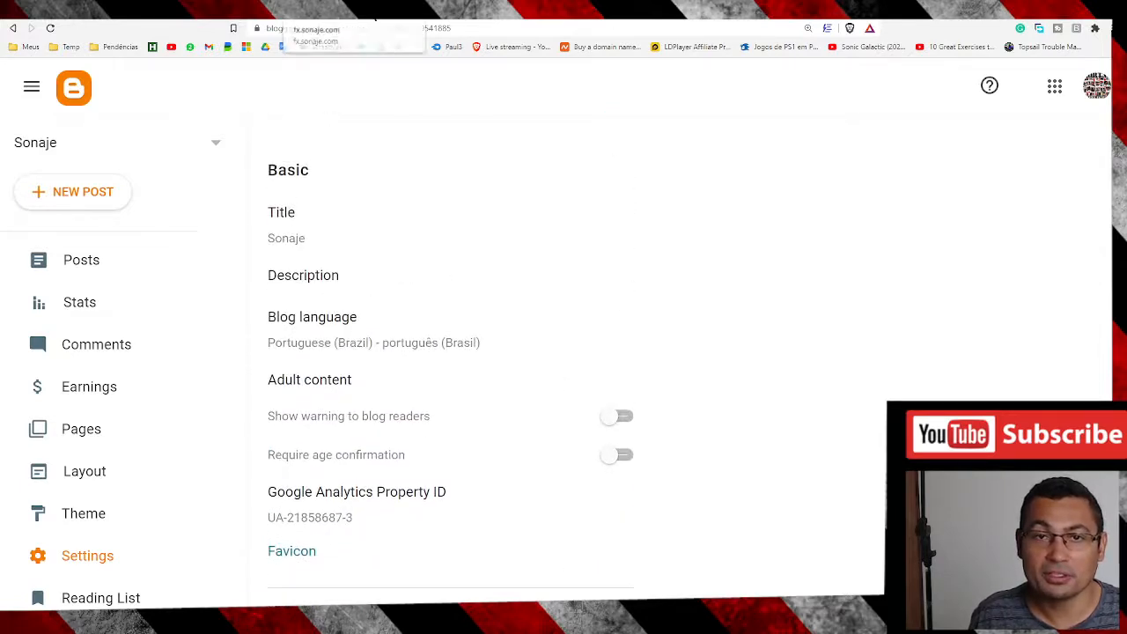
# Check the fx.sonaje.com test tab, then return to sonaje.com's Namecheap DNS records.
pyautogui.click(351, 20)
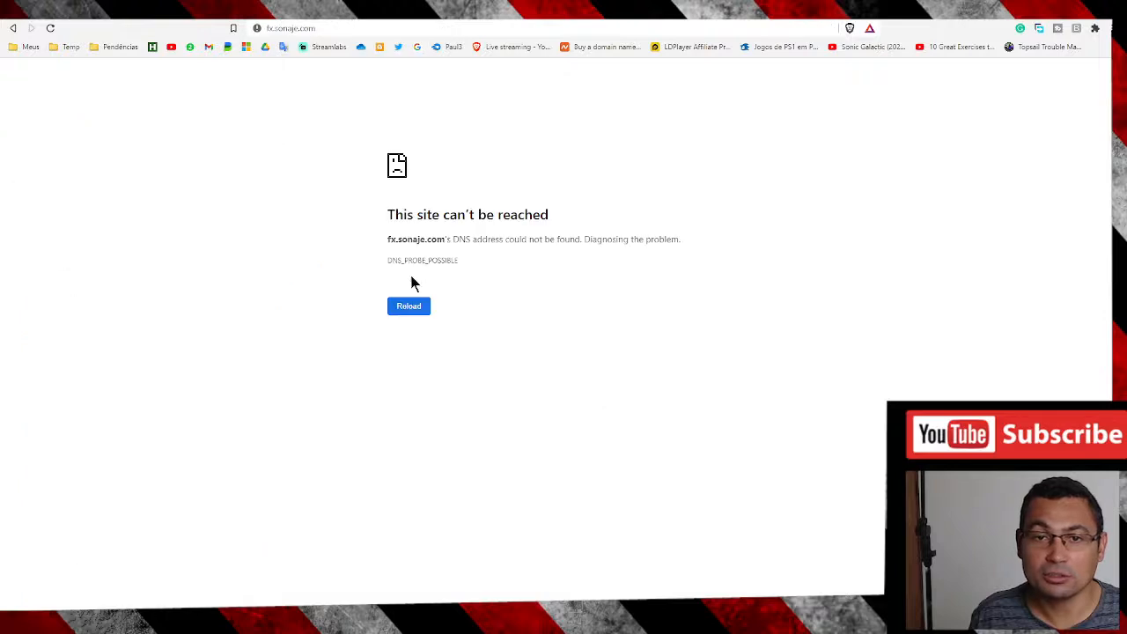
pyautogui.hotkey('ctrl', 'Tab')
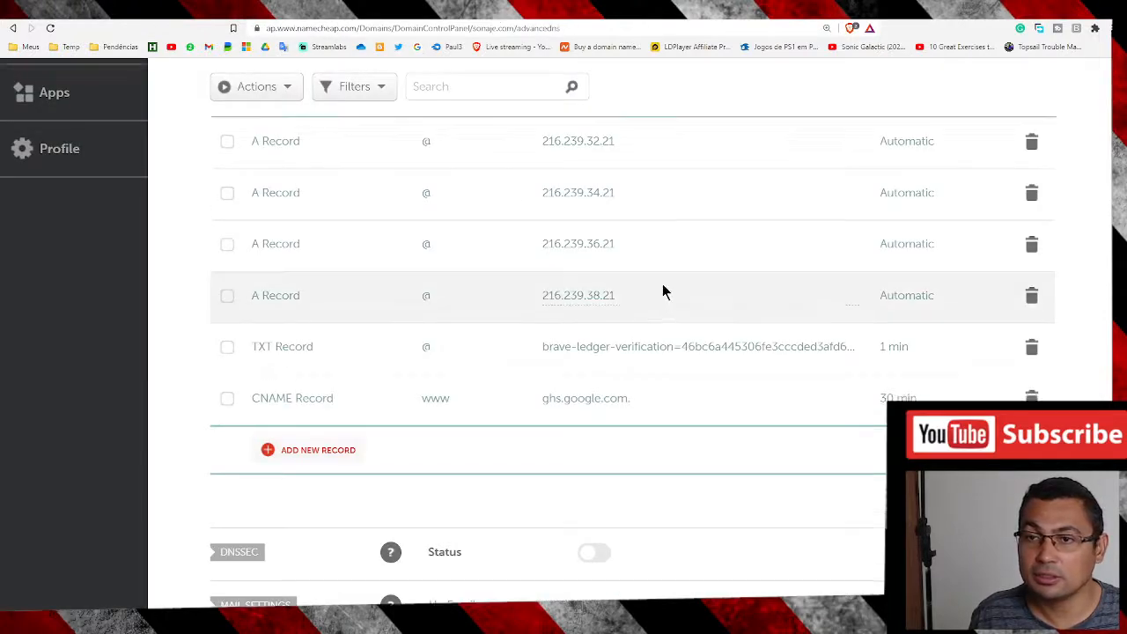
pyautogui.scroll(5, 662, 284)
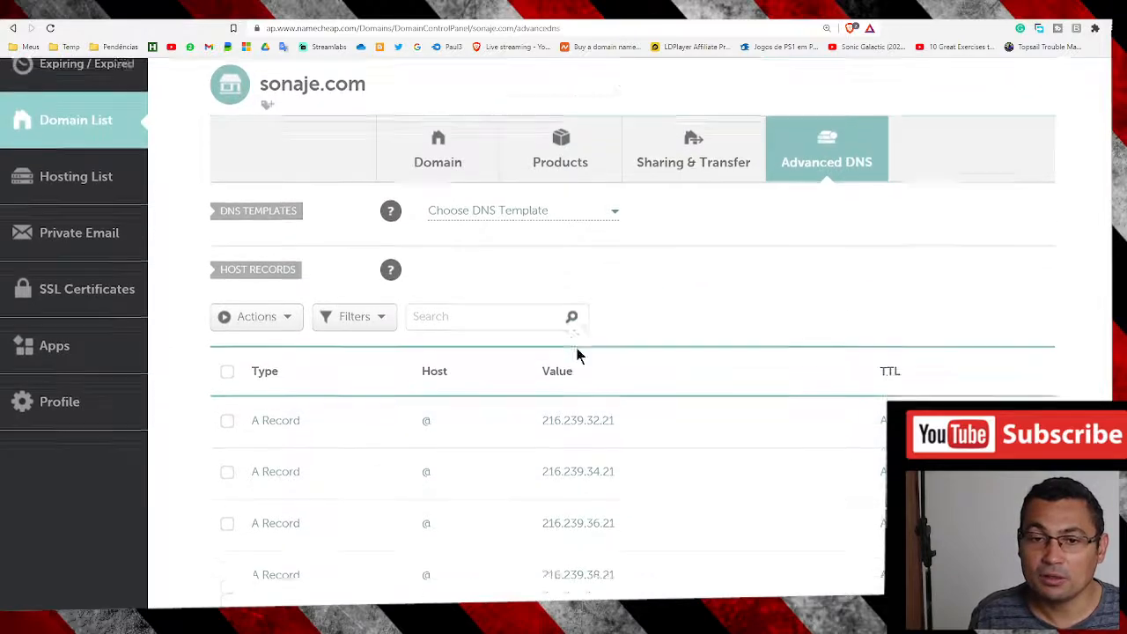
pyautogui.scroll(-3, 573, 352)
pyautogui.scroll(-5, 678, 387)
pyautogui.scroll(-2, 670, 370)
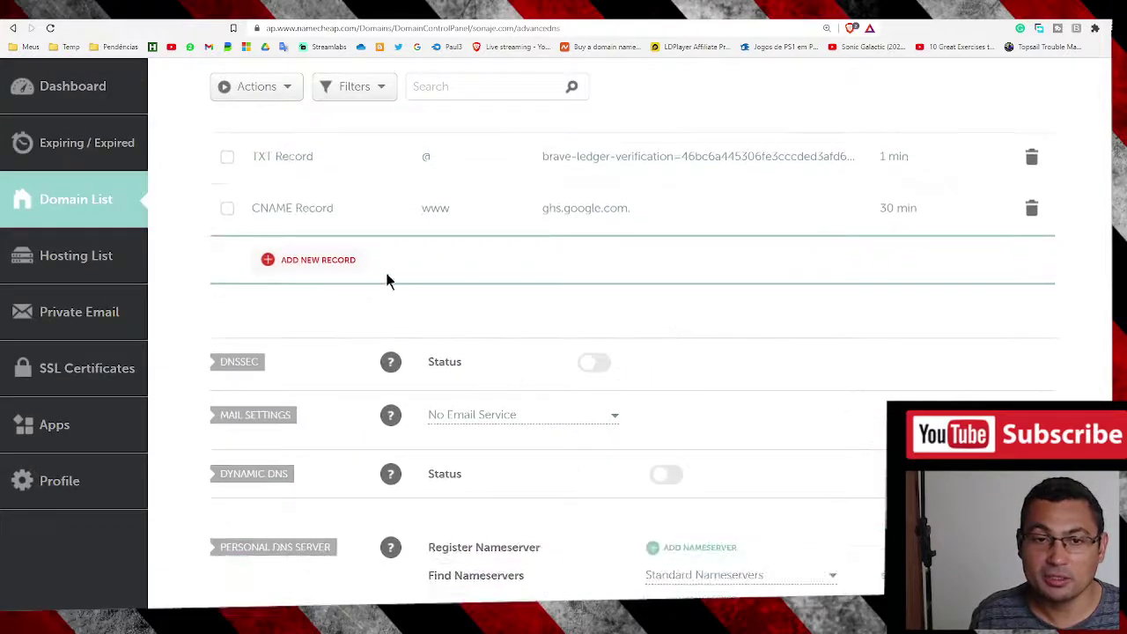
# Add a new host record row of type CNAME Record in sonaje.com's DNS.
pyautogui.click(317, 260)
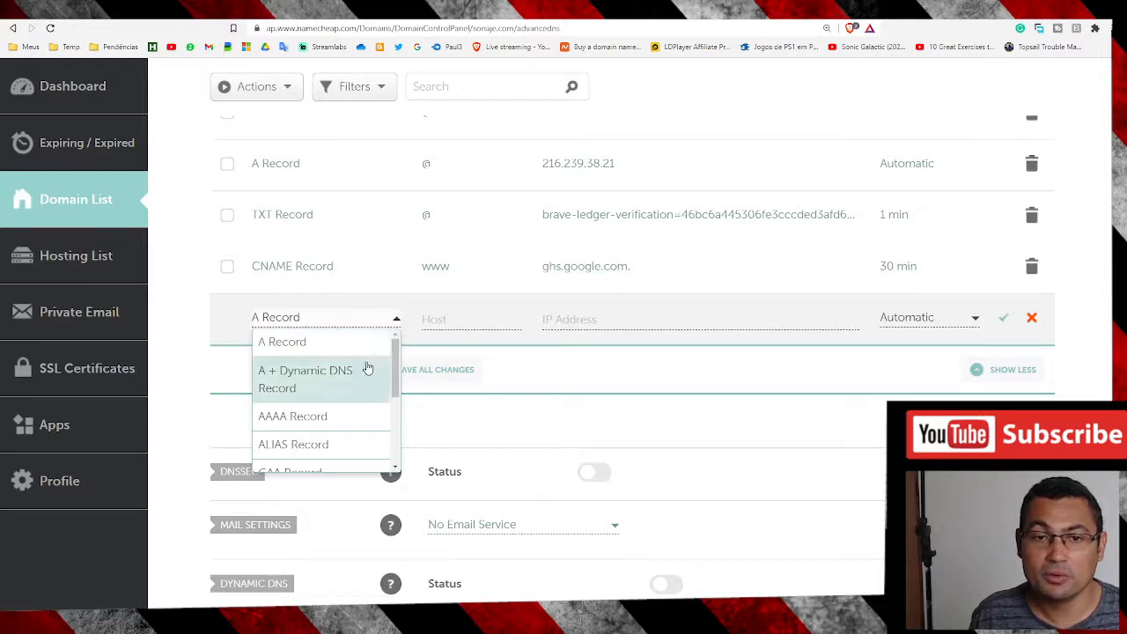
pyautogui.moveTo(395, 367); pyautogui.dragTo(397, 423)
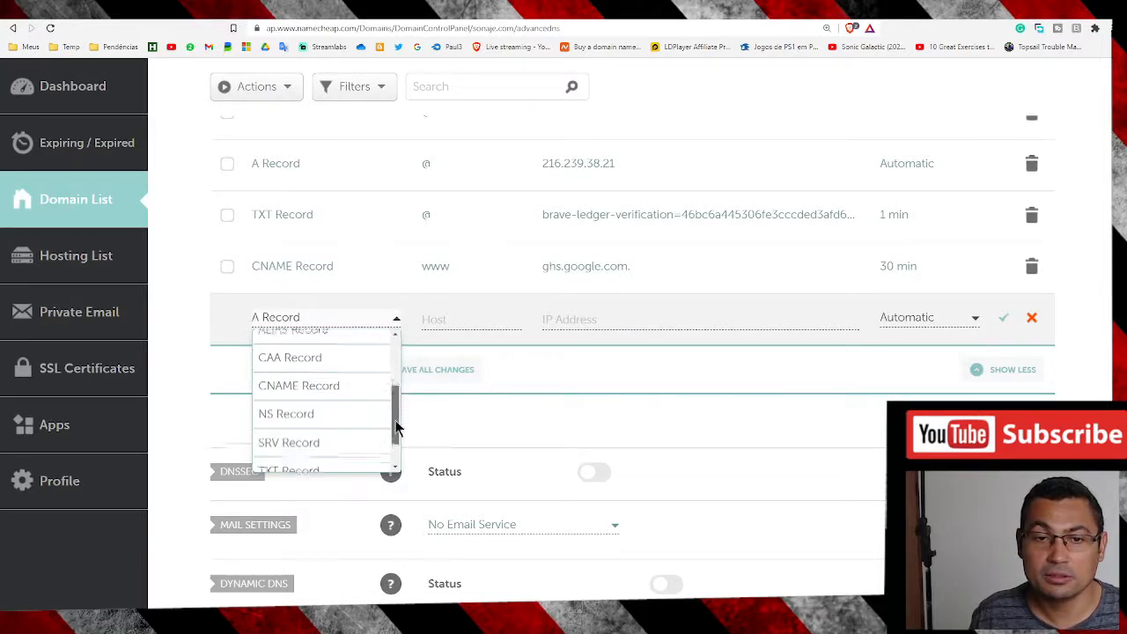
pyautogui.click(300, 373)
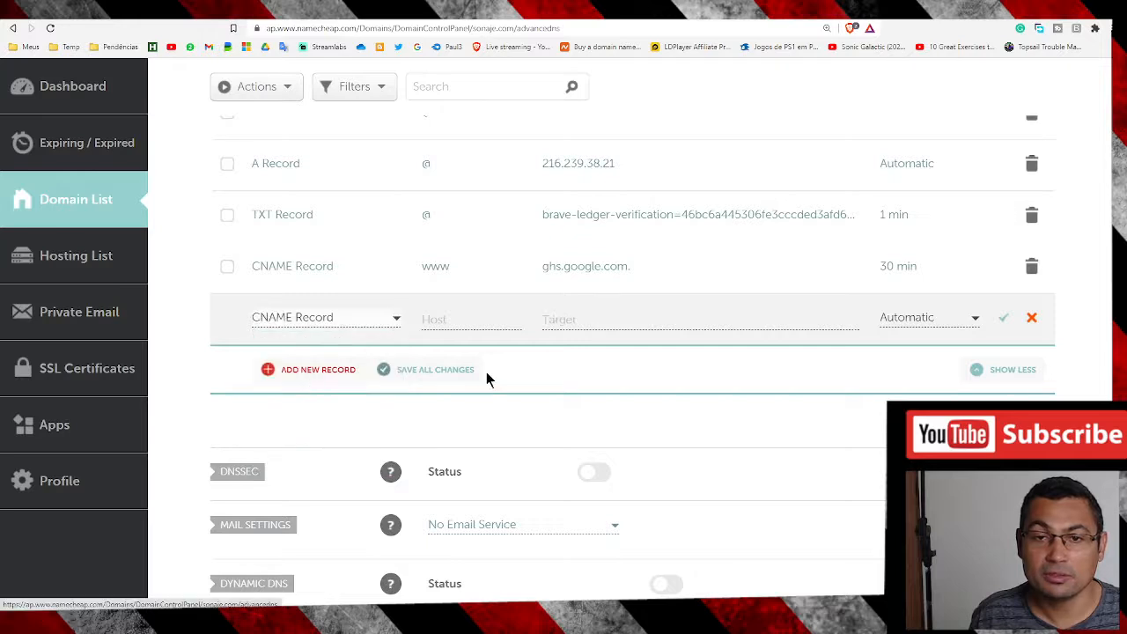
pyautogui.click(459, 319)
pyautogui.write('www')
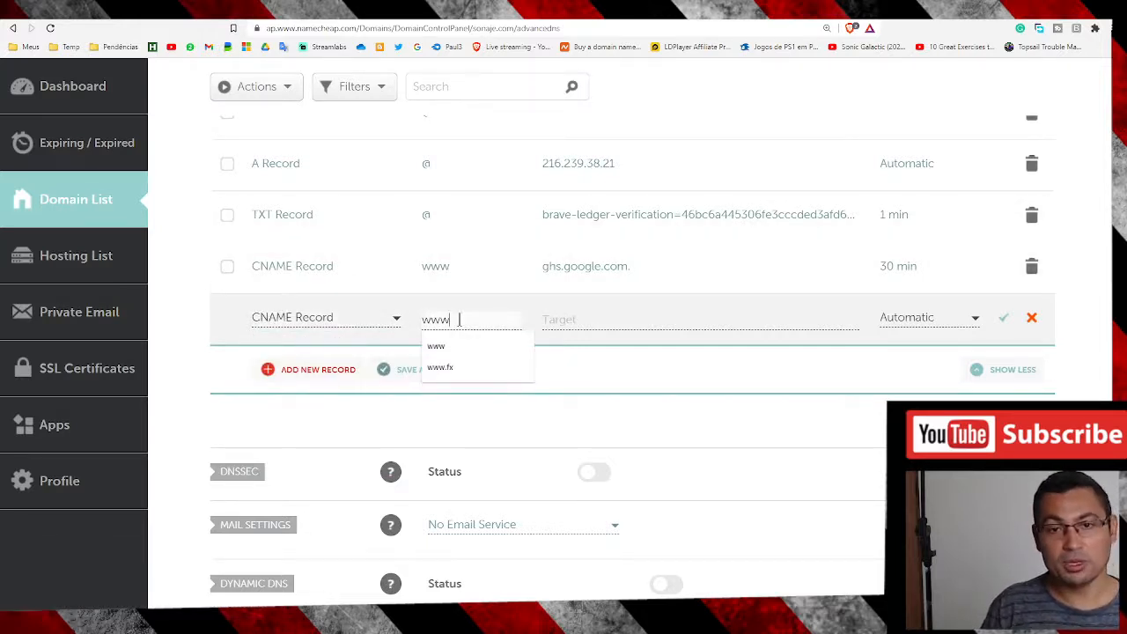
pyautogui.write('.fx')
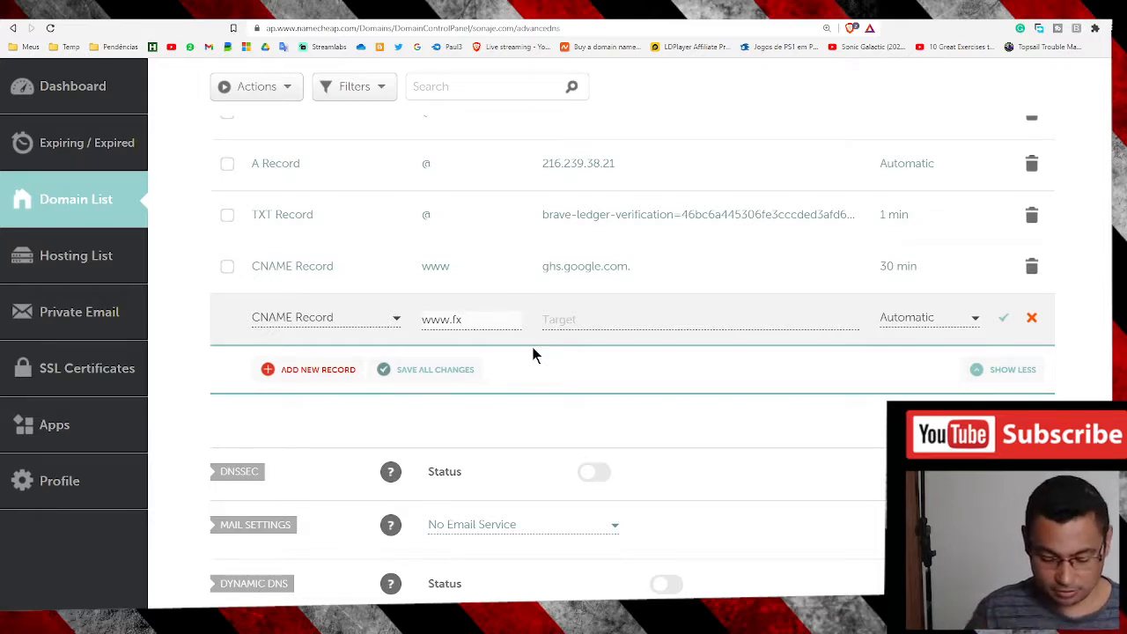
pyautogui.press('BackSpace')
pyautogui.press('BackSpace')
pyautogui.write('conta')
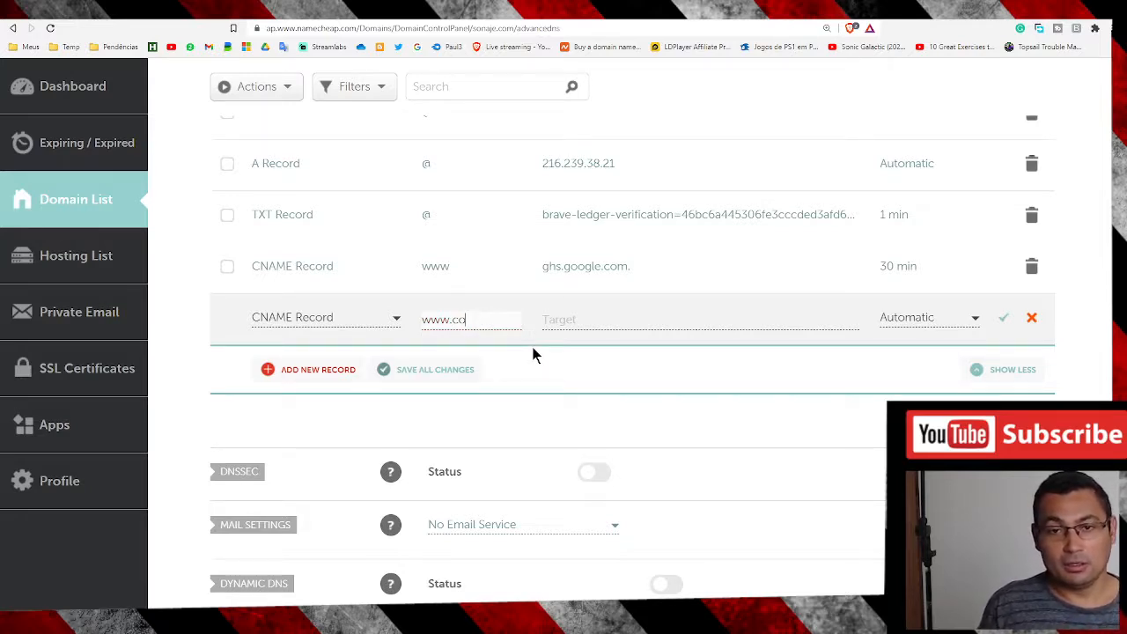
pyautogui.press('BackSpace')
pyautogui.press('BackSpace')
pyautogui.write('fx')
pyautogui.press('BackSpace')
pyautogui.press('BackSpace')
pyautogui.write('blog')
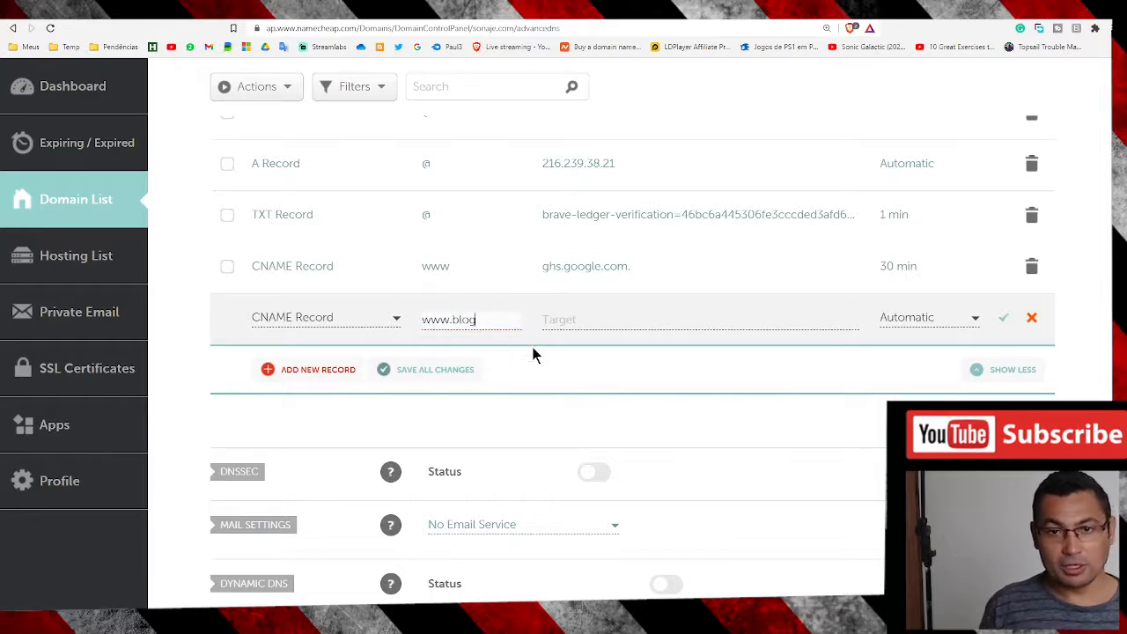
pyautogui.press('BackSpace')
pyautogui.press('BackSpace')
pyautogui.press('BackSpace')
pyautogui.press('BackSpace')
pyautogui.write('fx')
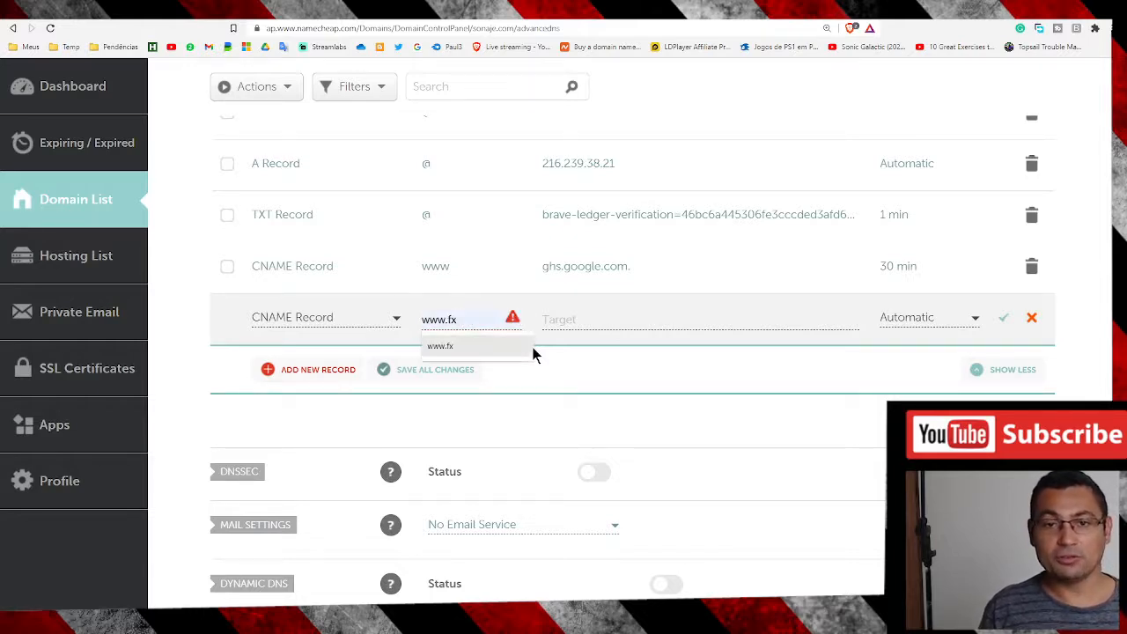
pyautogui.press('BackSpace')
pyautogui.press('BackSpace')
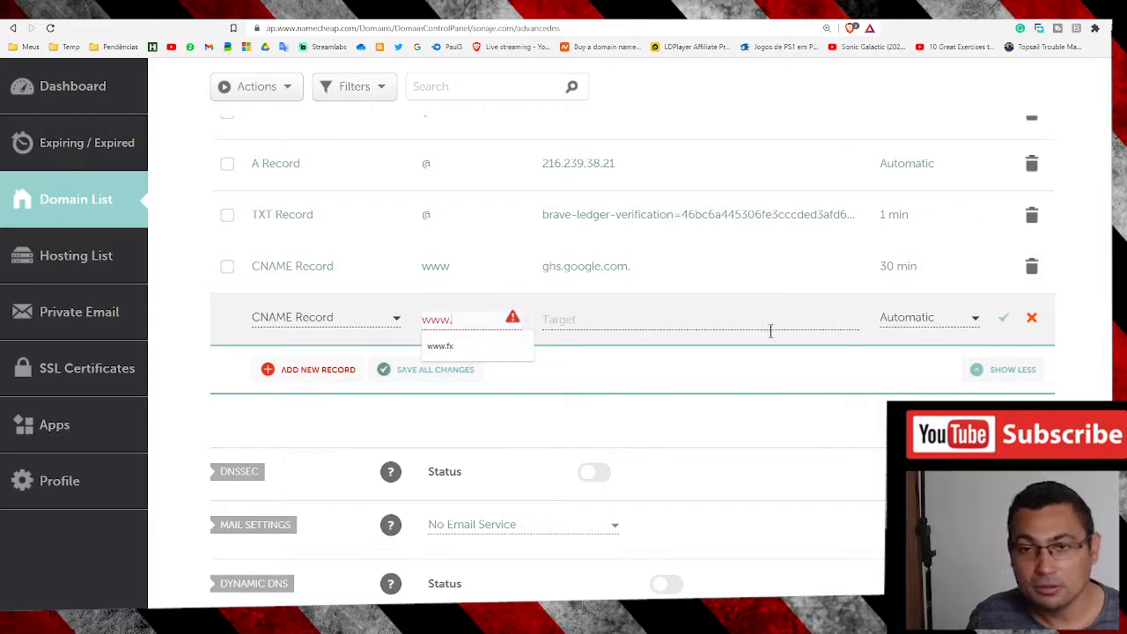
pyautogui.click(601, 319)
pyautogui.click(473, 317)
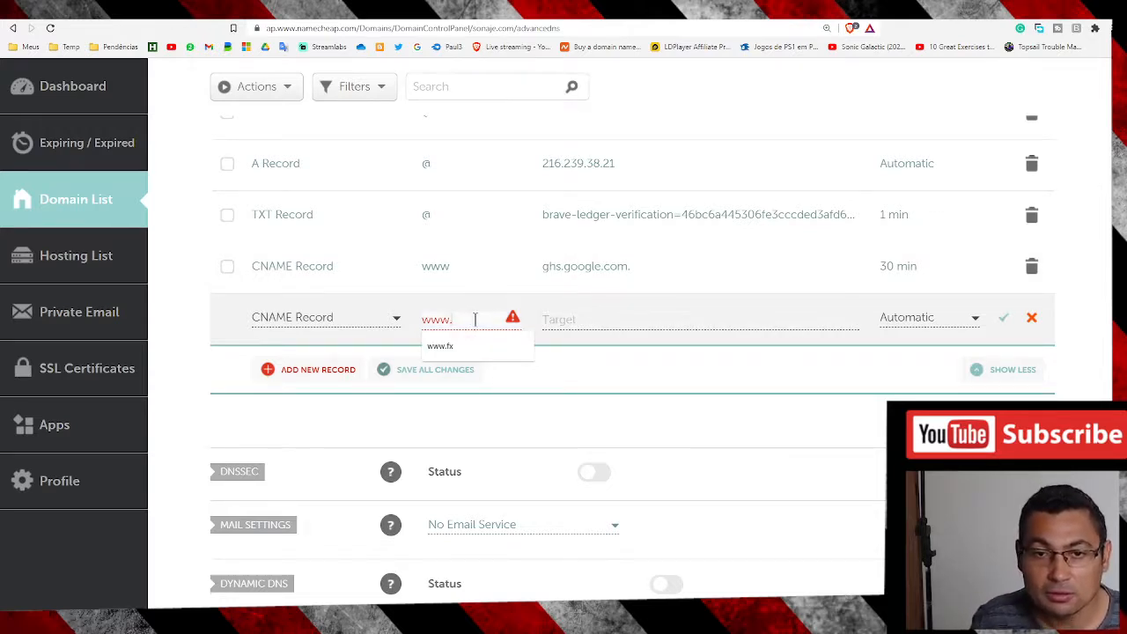
pyautogui.write('fx')
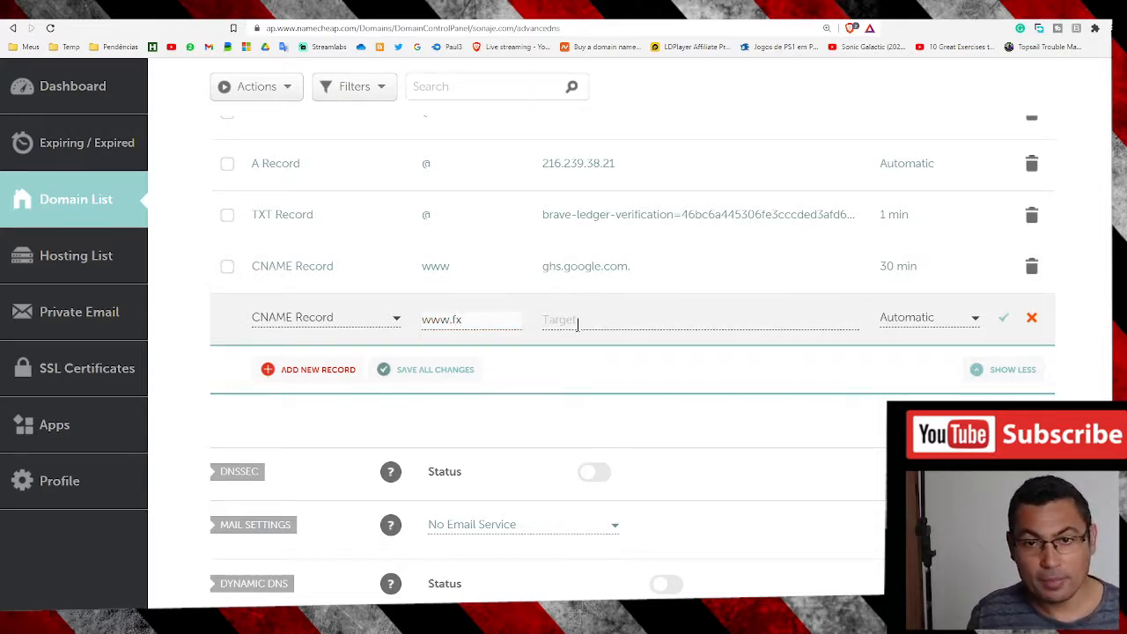
pyautogui.click(608, 319)
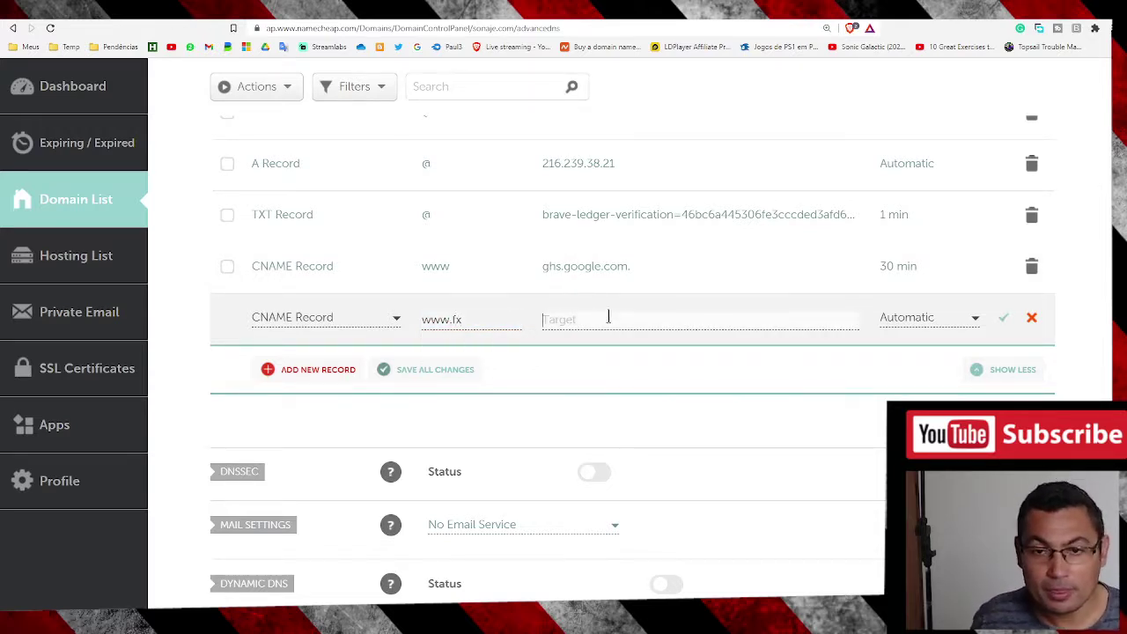
# Glance at the fx.sonaje.com test tab and come back to the DNS records page.
pyautogui.click(355, 19)
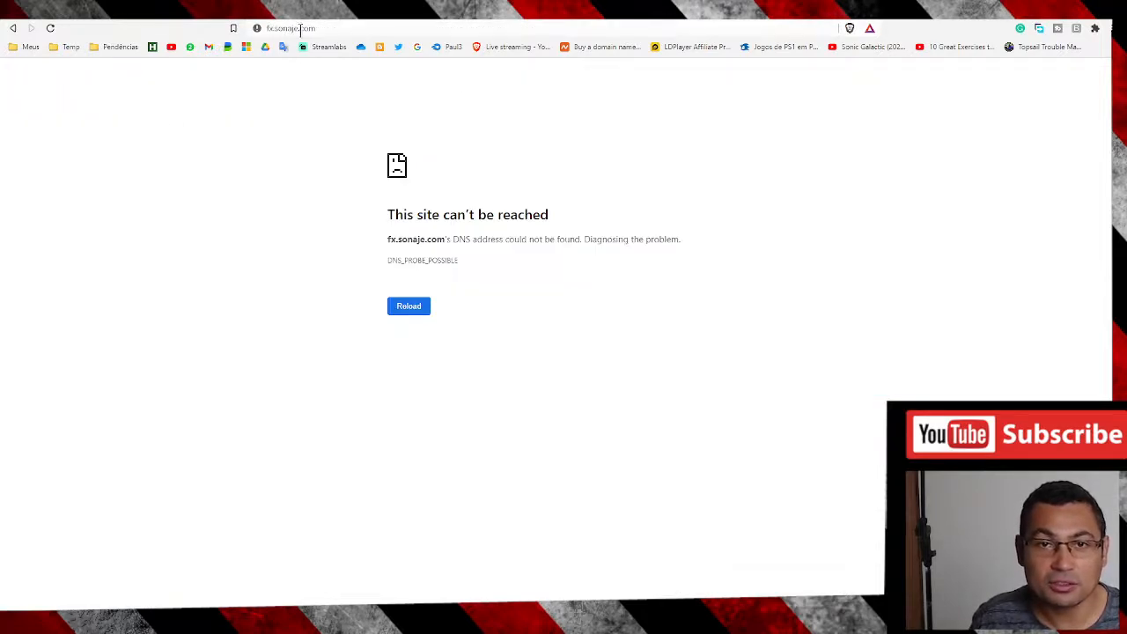
pyautogui.hotkey('ctrl', 'Tab')
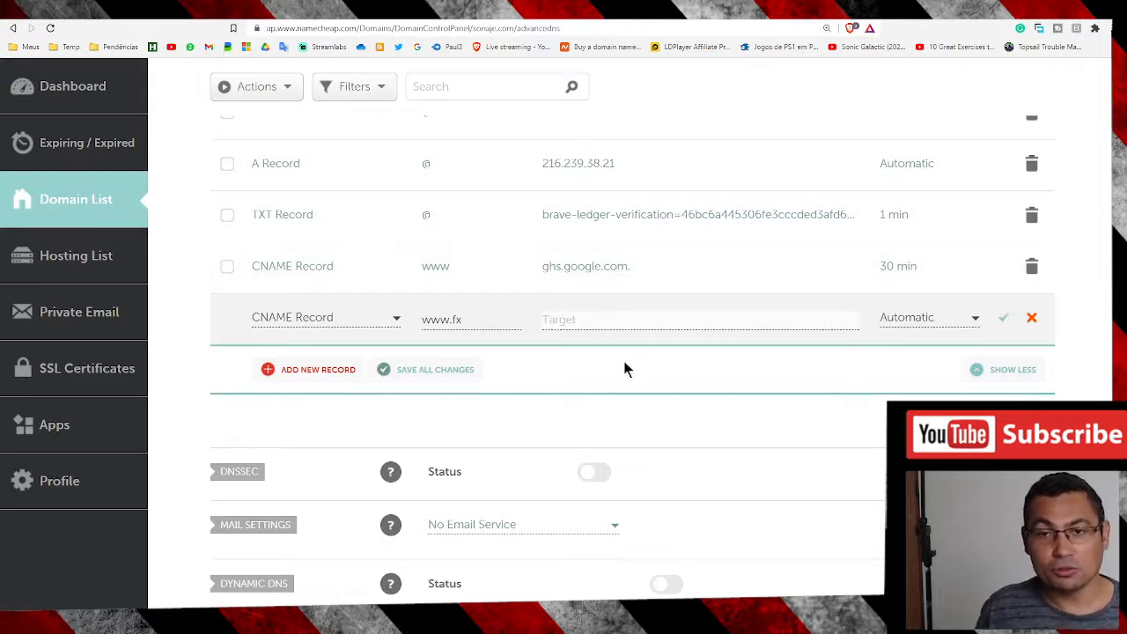
pyautogui.write('ghs')
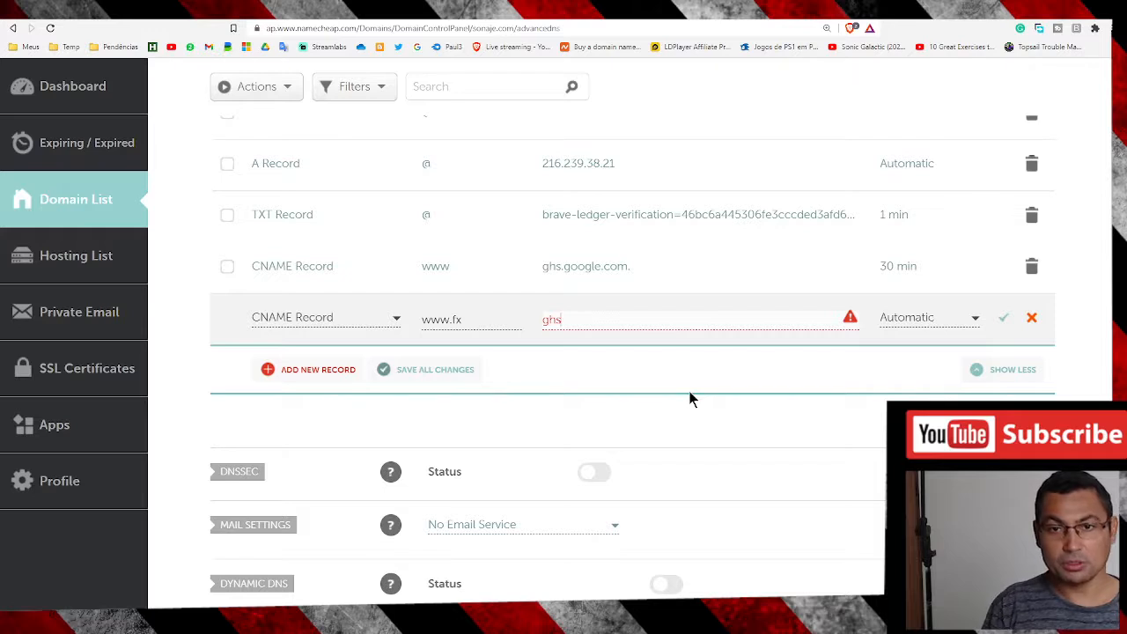
pyautogui.write('.google.com')
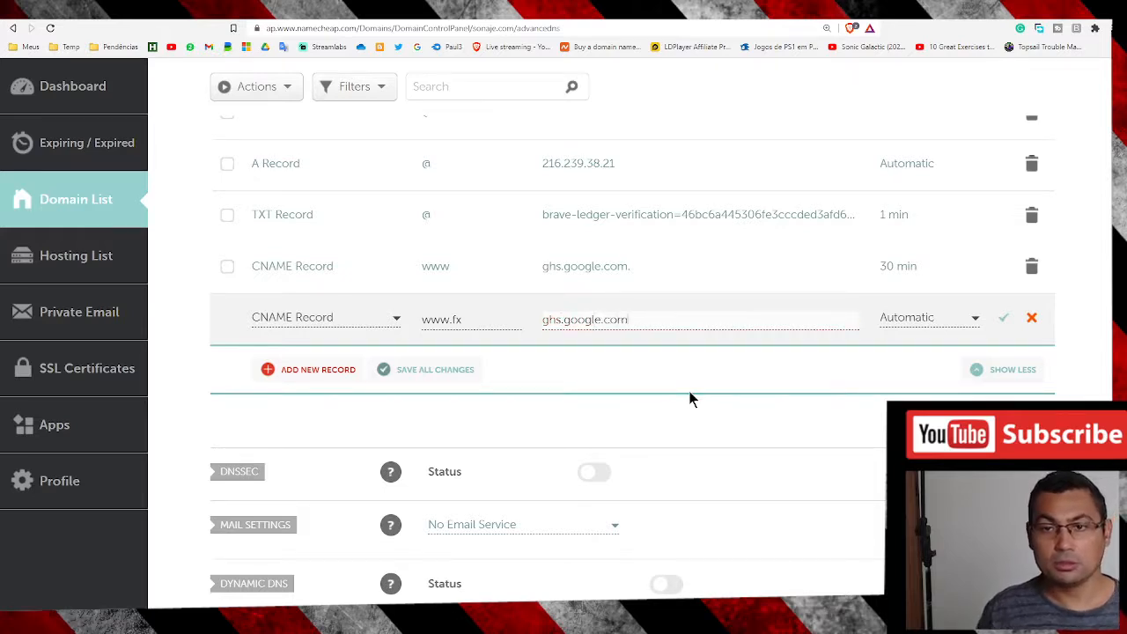
pyautogui.click(973, 318)
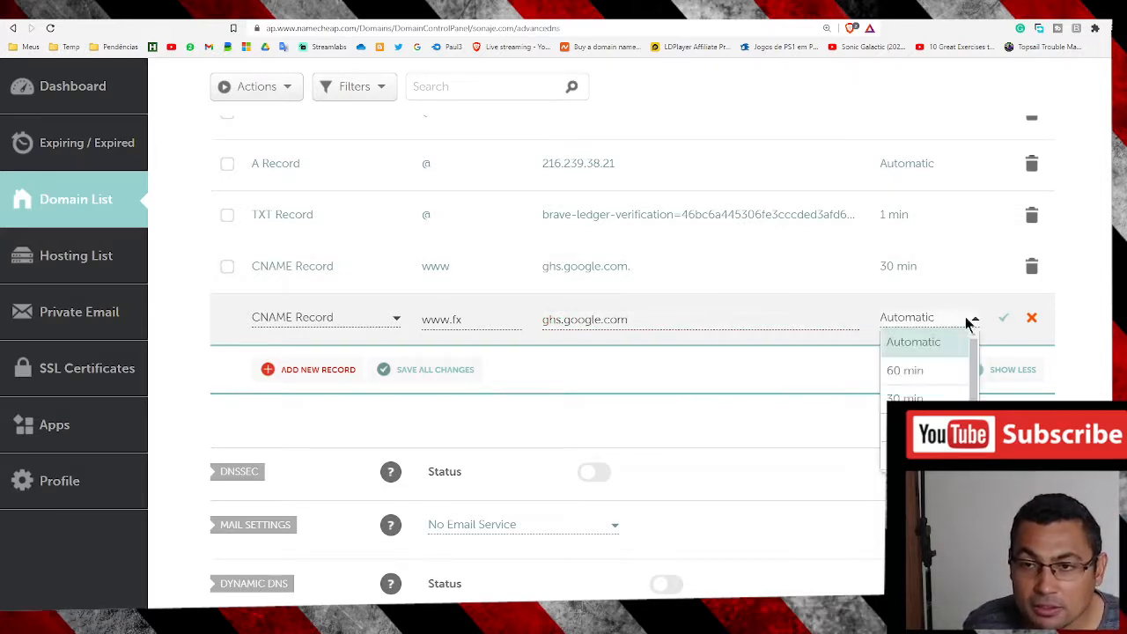
pyautogui.click(905, 398)
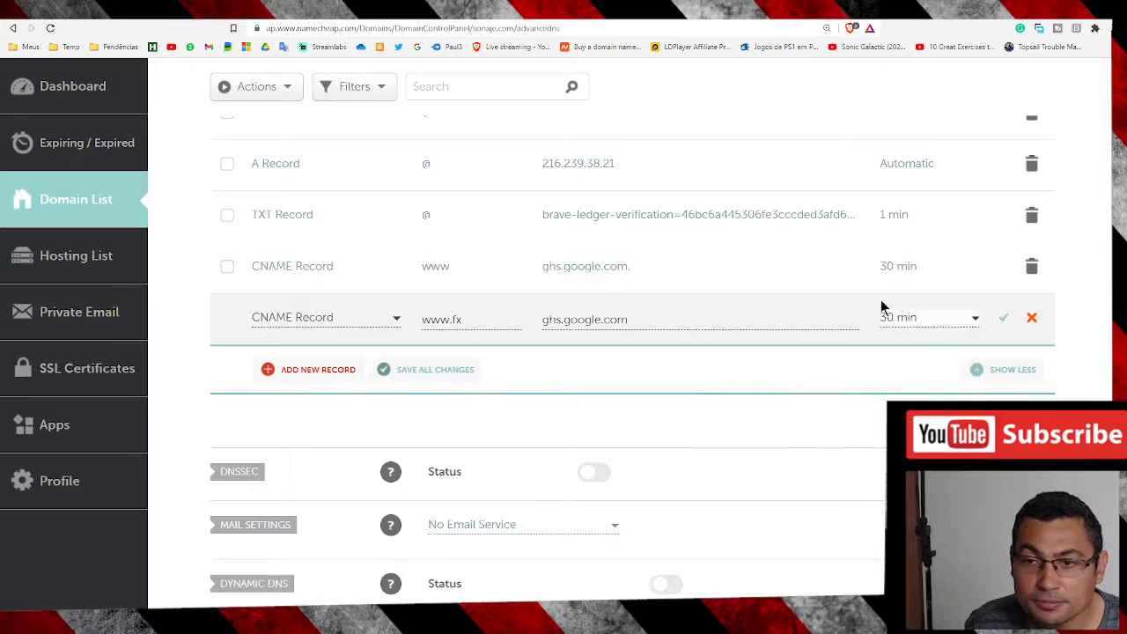
pyautogui.click(1005, 318)
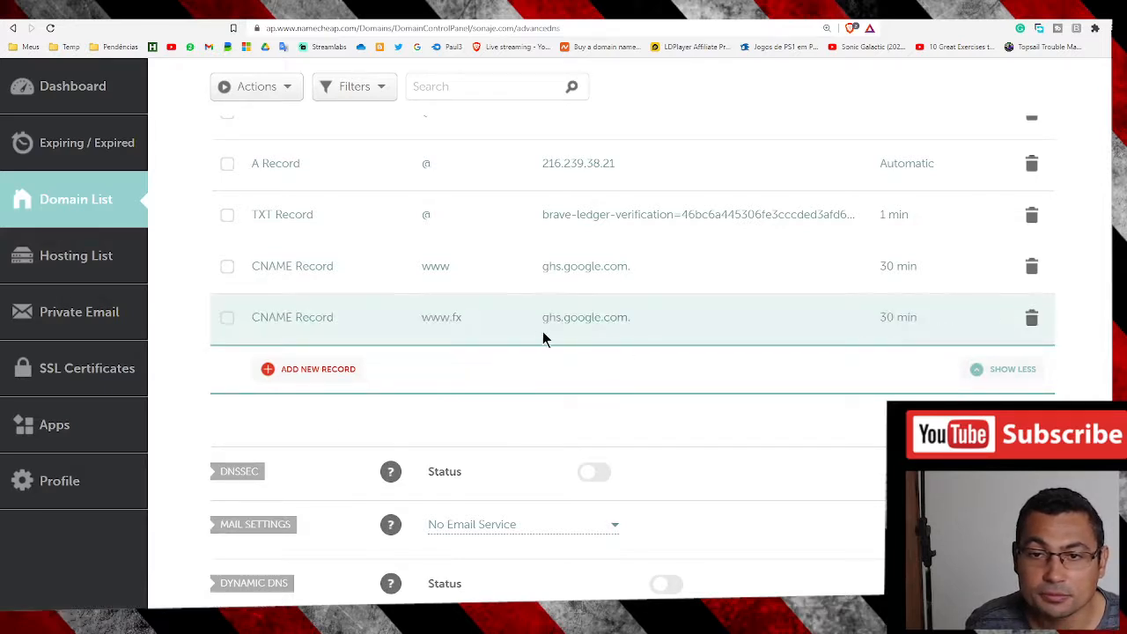
pyautogui.scroll(-2, 717, 364)
pyautogui.scroll(3, 709, 360)
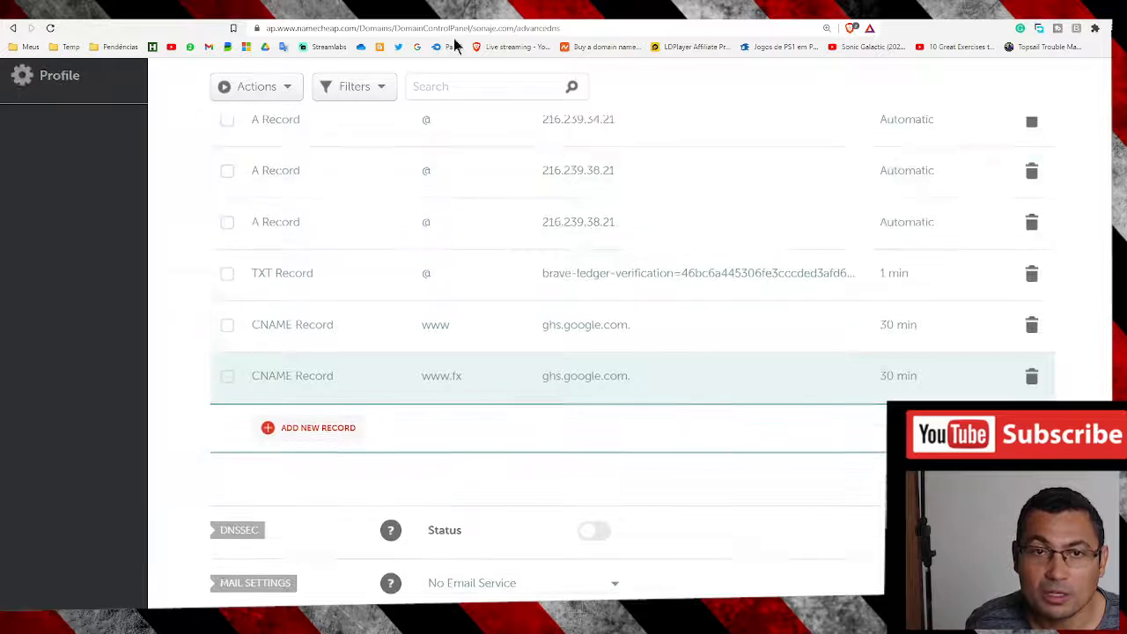
# Reload fx.sonaje.com twice in Chrome; the site still can't be reached.
pyautogui.hotkey('ctrl', 'Tab')
pyautogui.click(334, 28)
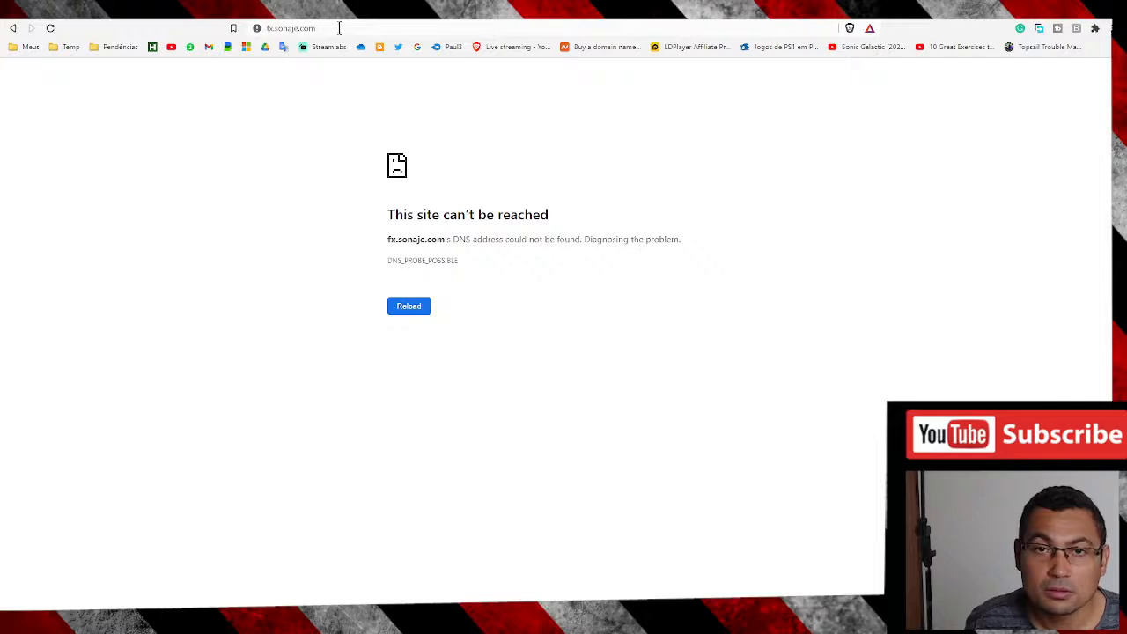
pyautogui.click(339, 27)
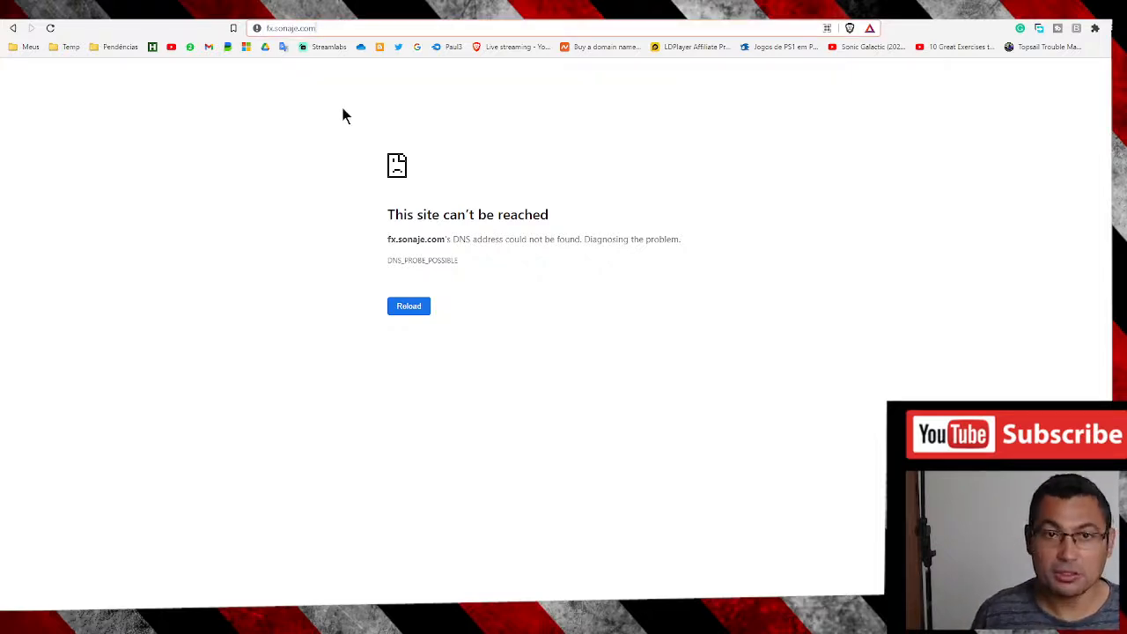
pyautogui.press('Return')
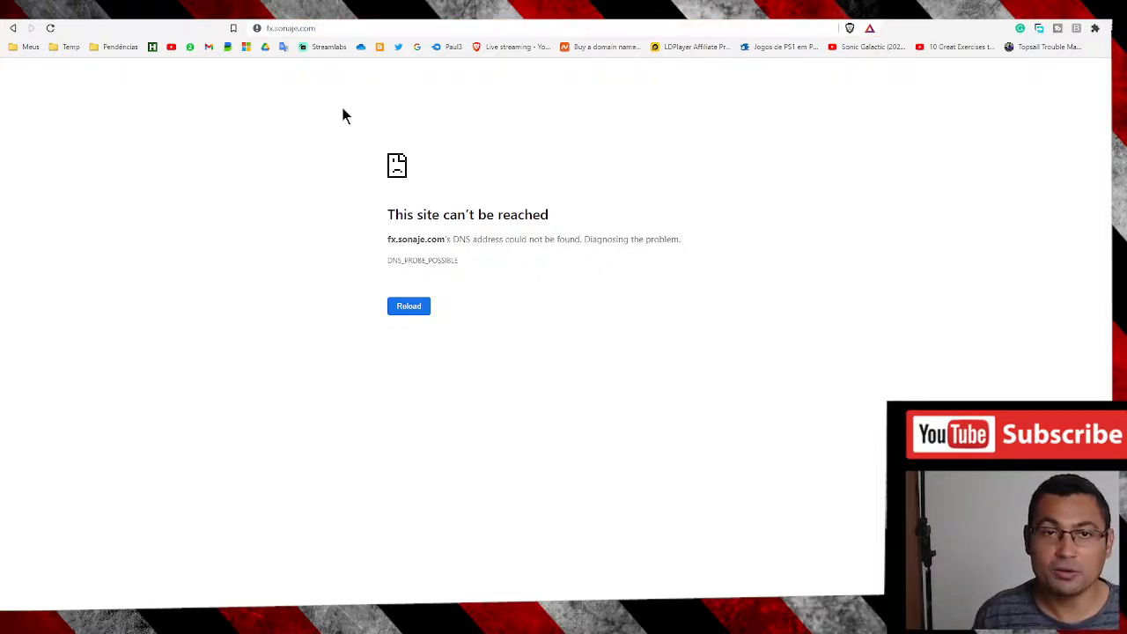
pyautogui.click(341, 31)
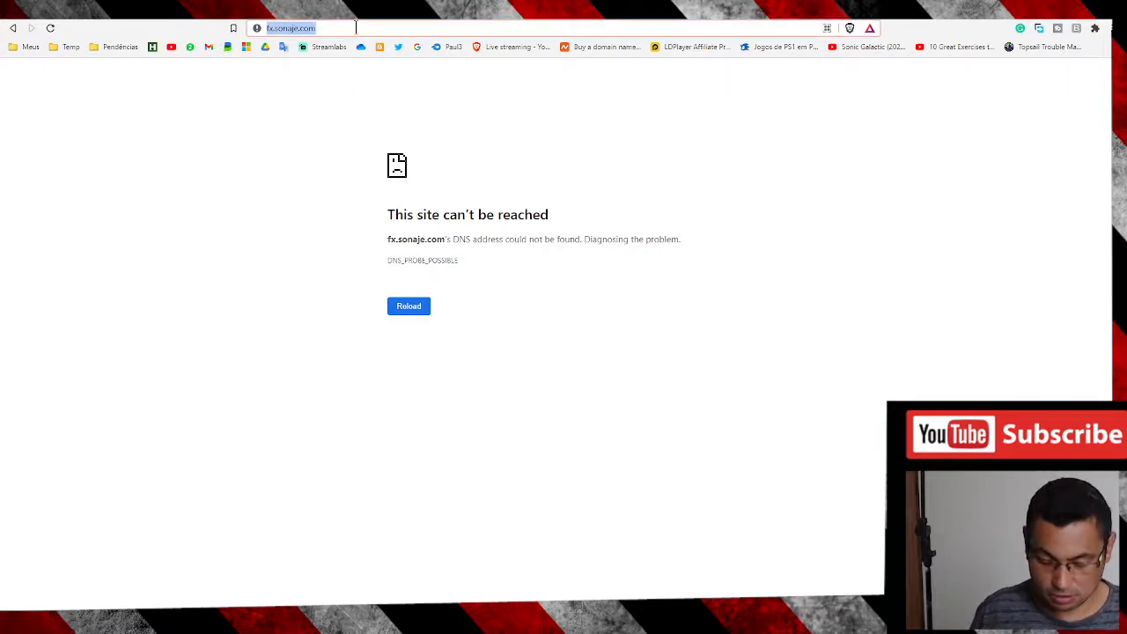
pyautogui.click(356, 27)
pyautogui.press('Return')
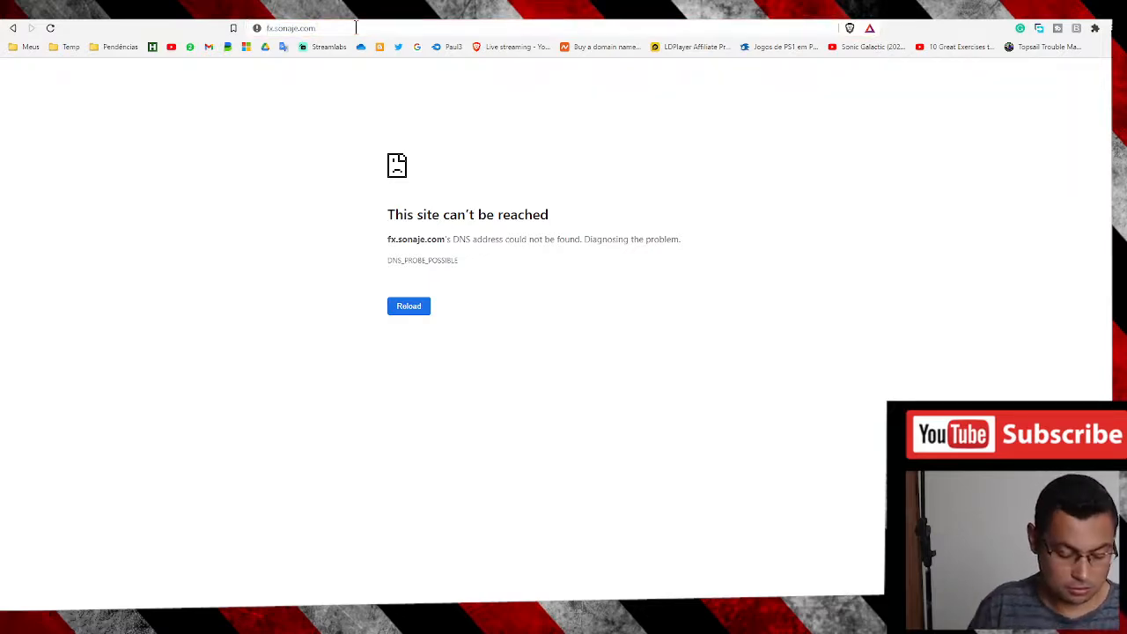